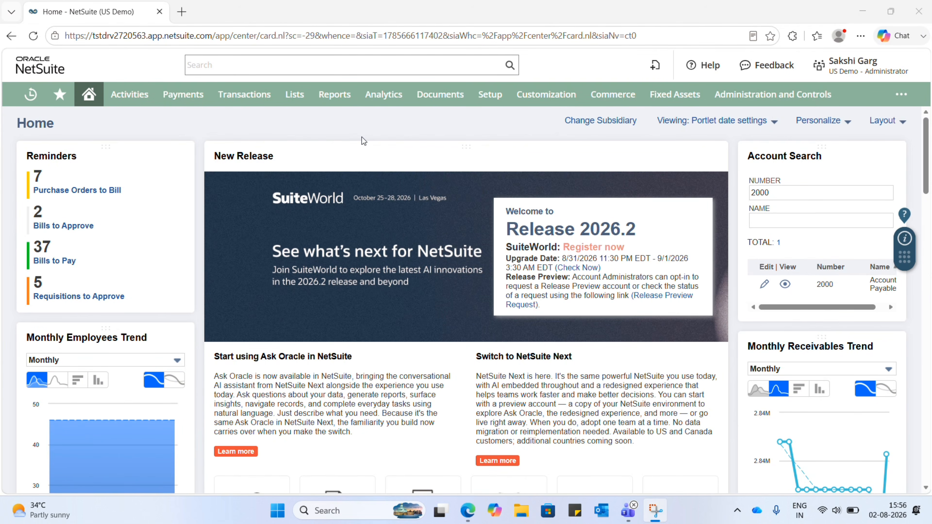
Create a new vendor bill and select Basic One as its vendor
mouse_move(224, 104)
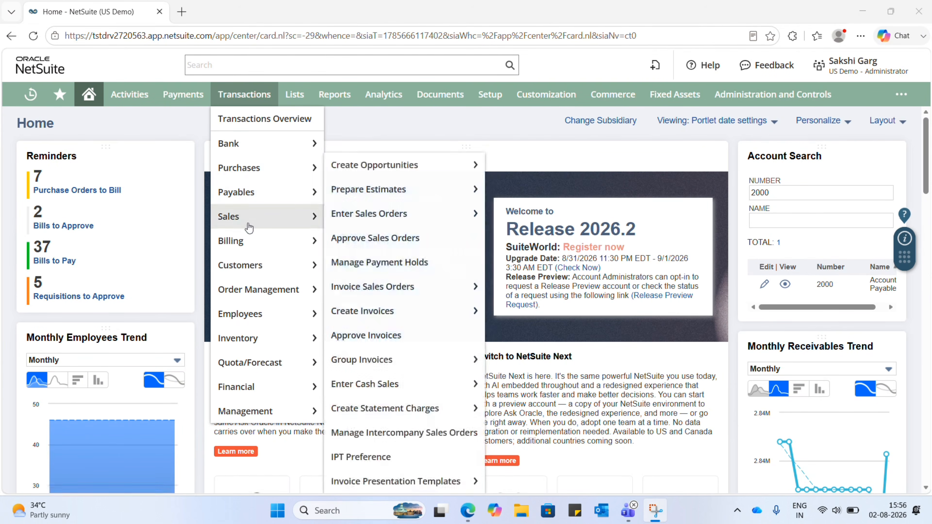
mouse_move(291, 205)
left_click(374, 215)
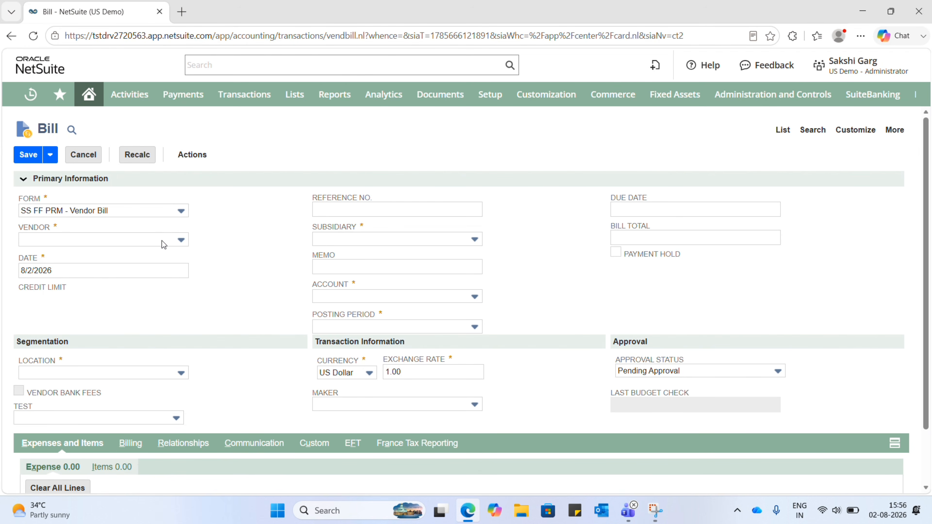
left_click(148, 242)
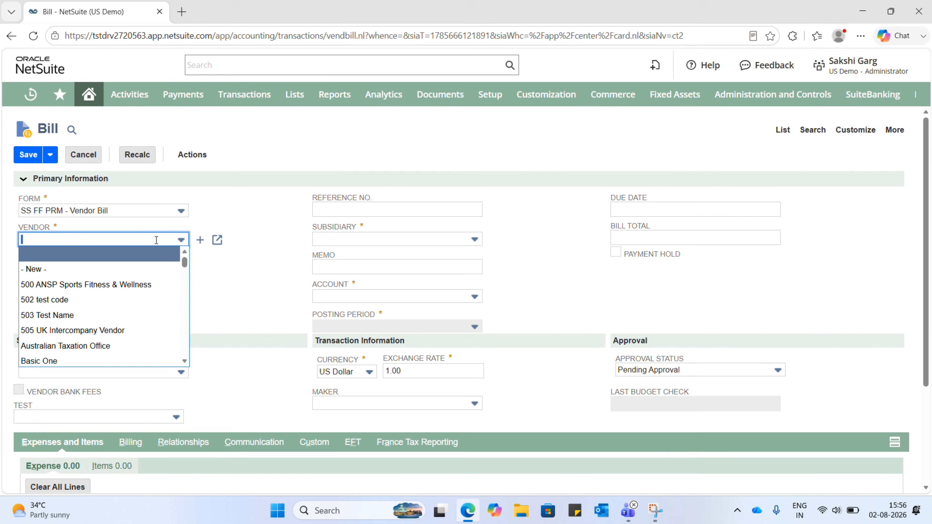
scroll(151, 335, "down", 1)
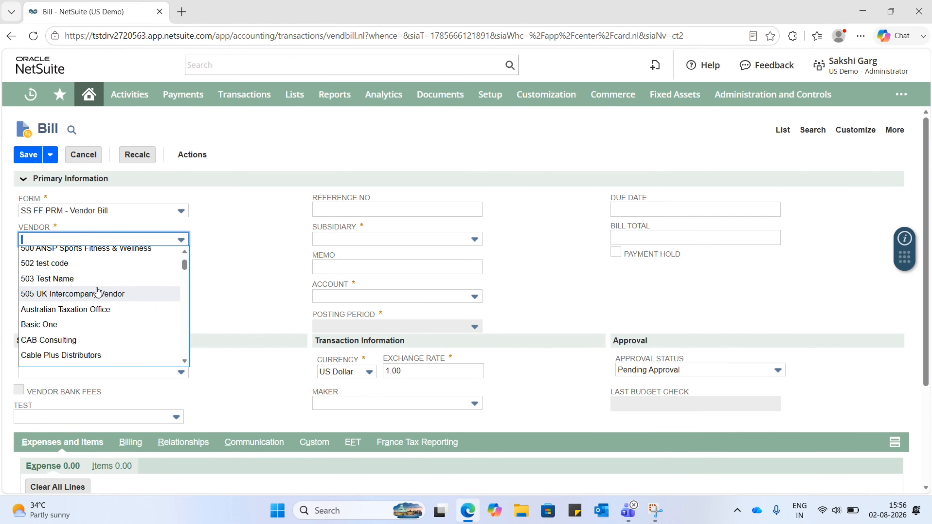
left_click(77, 326)
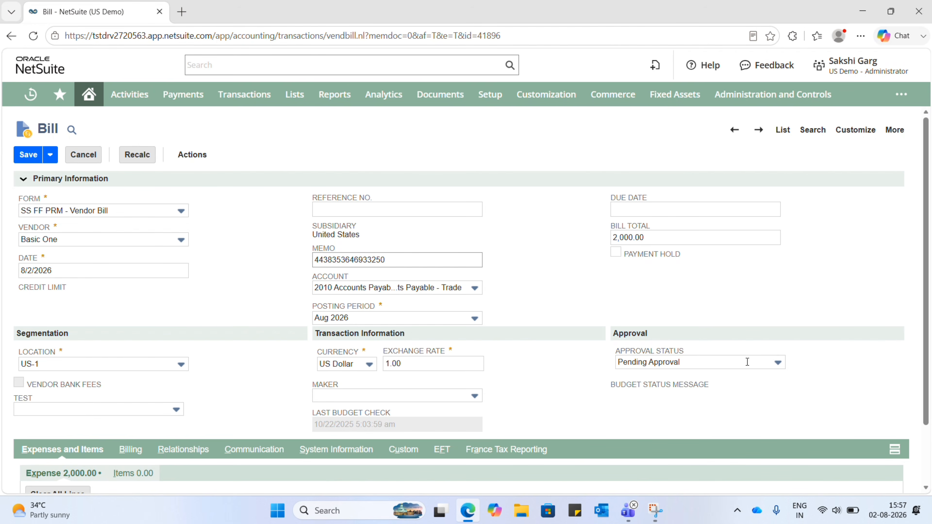
Set the bill's approval status to Approved
left_click(768, 368)
scroll(767, 369, "down", 1)
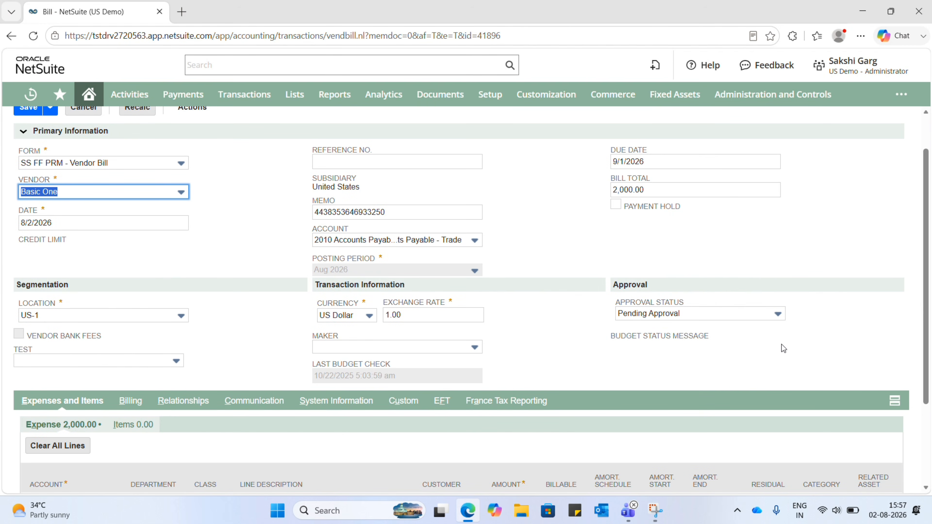
left_click(777, 315)
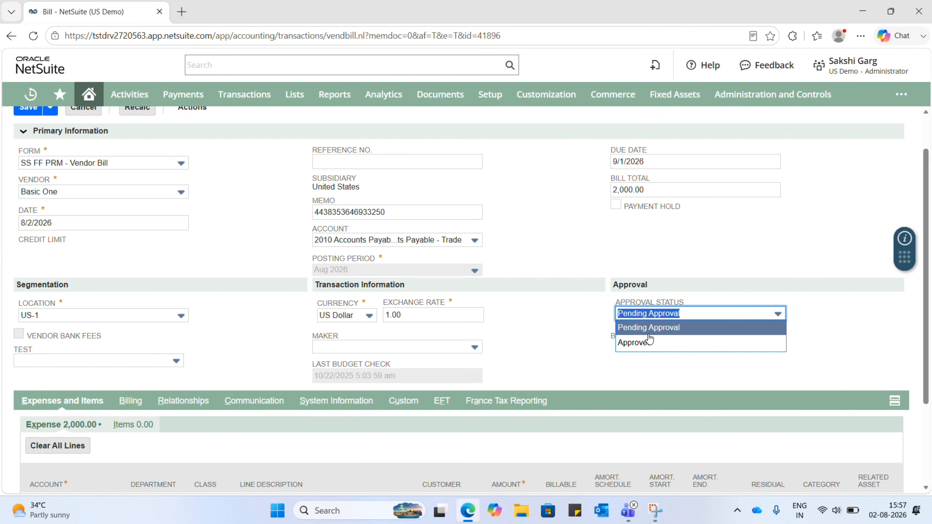
left_click(653, 343)
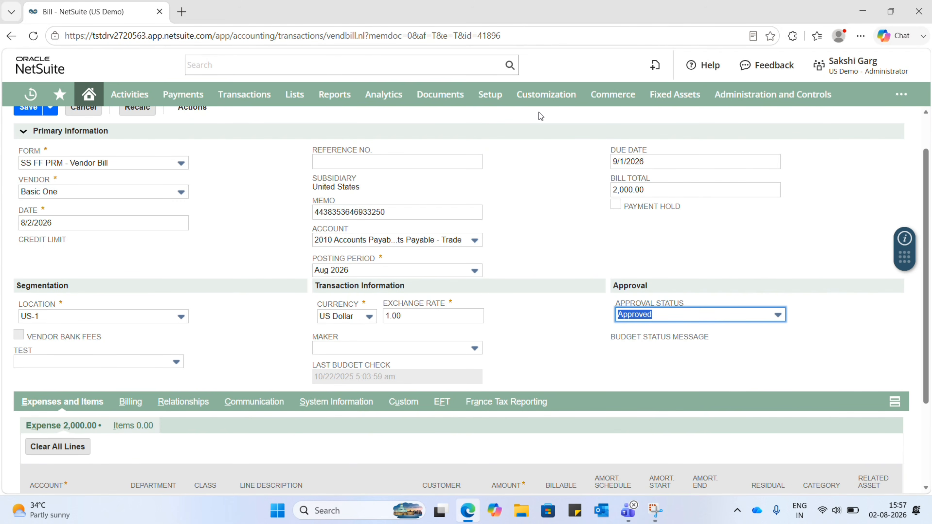
left_click(400, 19)
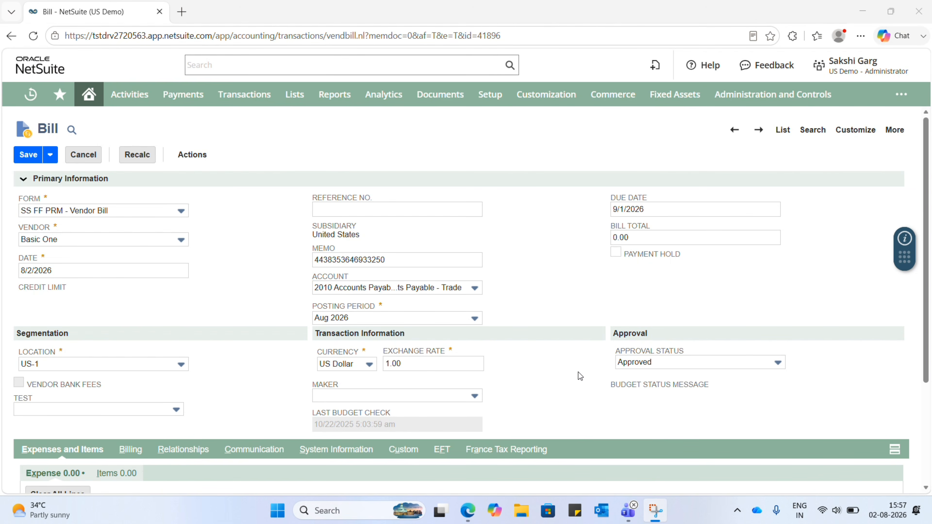
left_click(761, 363)
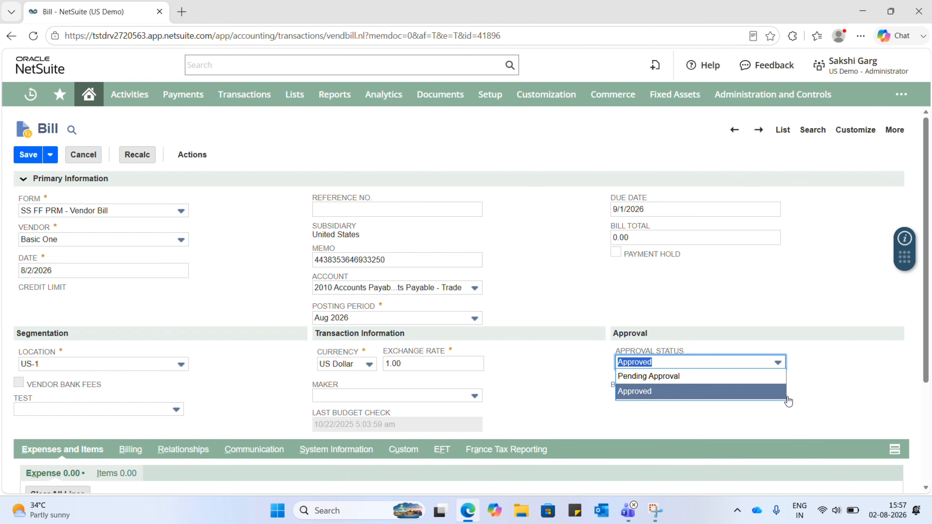
scroll(605, 417, "down", 4)
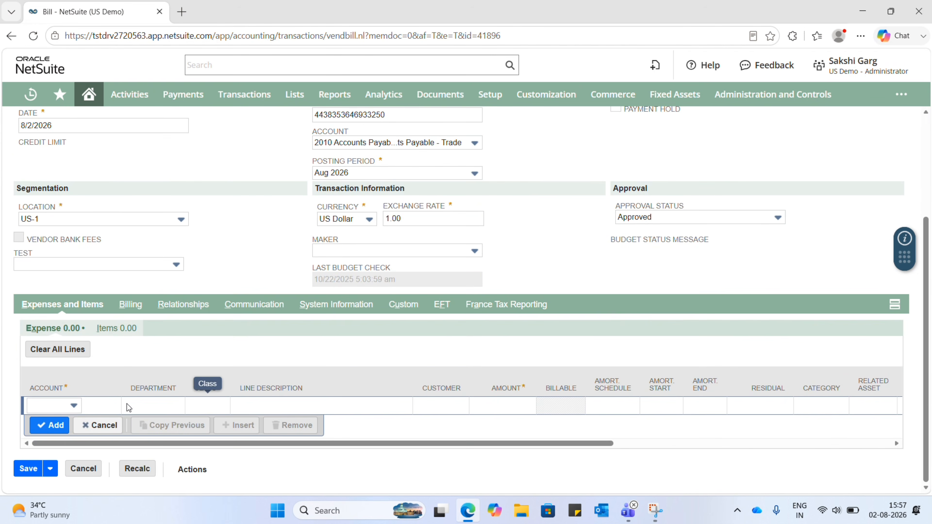
left_click(74, 405)
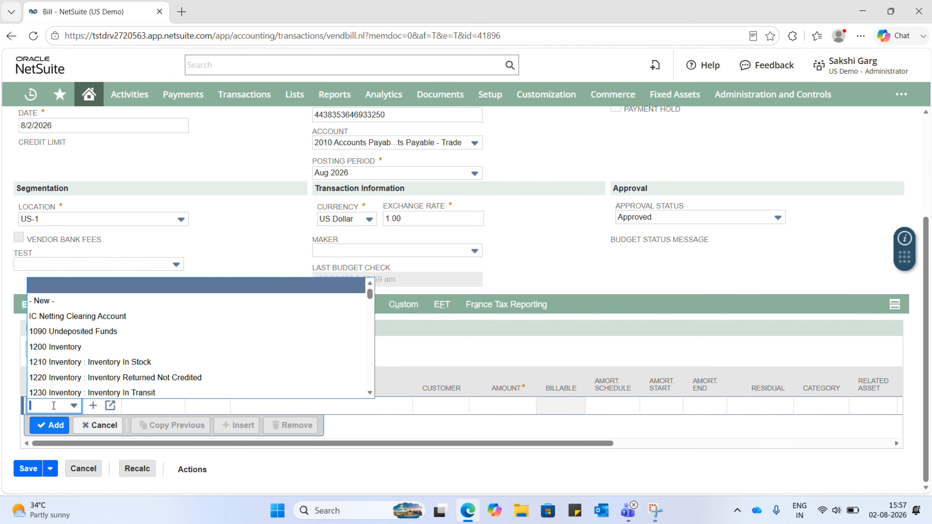
scroll(188, 367, "down", 7)
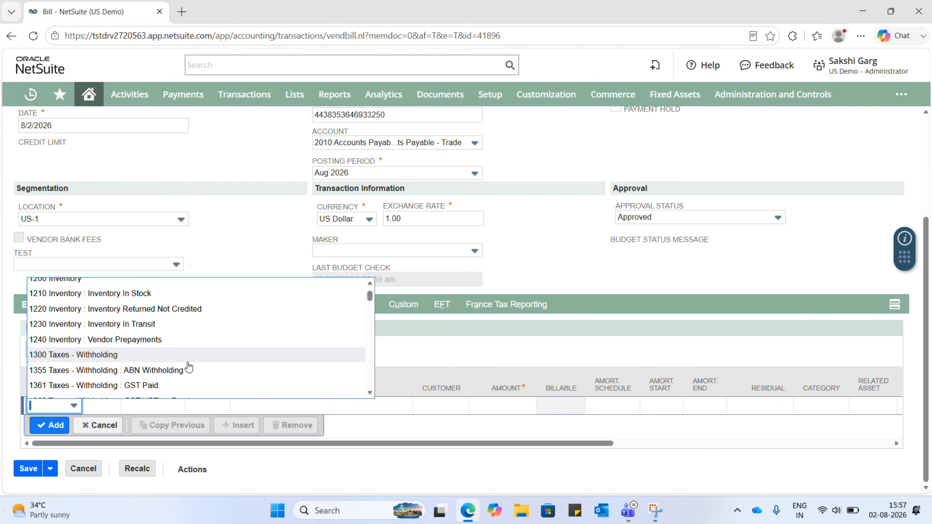
scroll(189, 367, "down", 6)
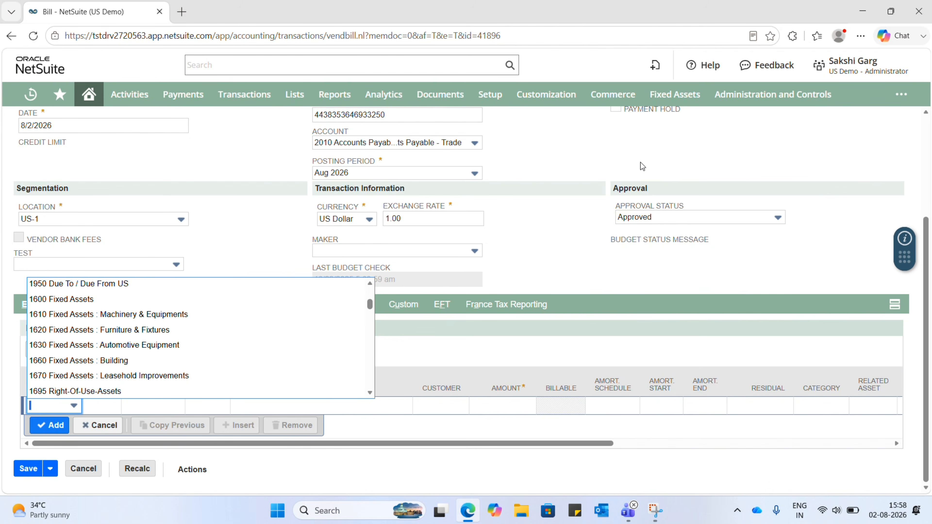
Open the fixed asset types list in a separate browser tab and switch to it
mouse_move(697, 94)
mouse_move(703, 162)
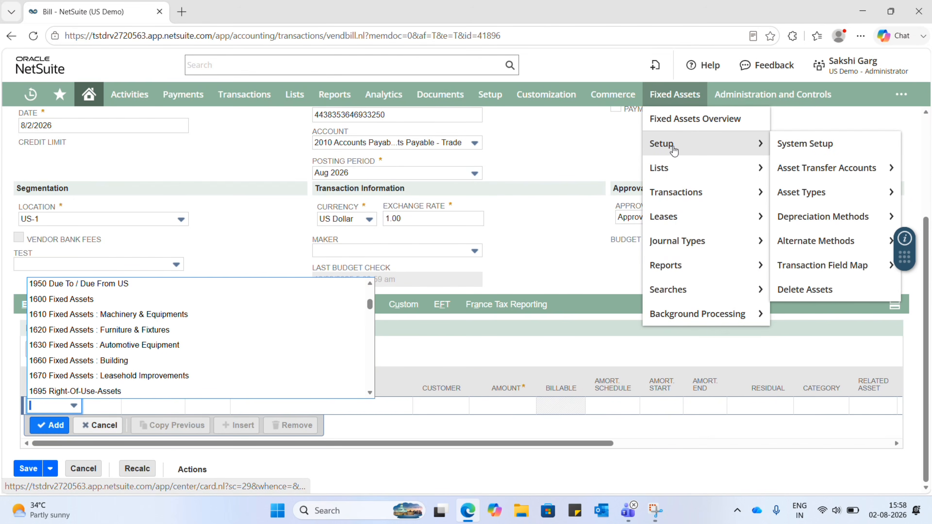
mouse_move(785, 192)
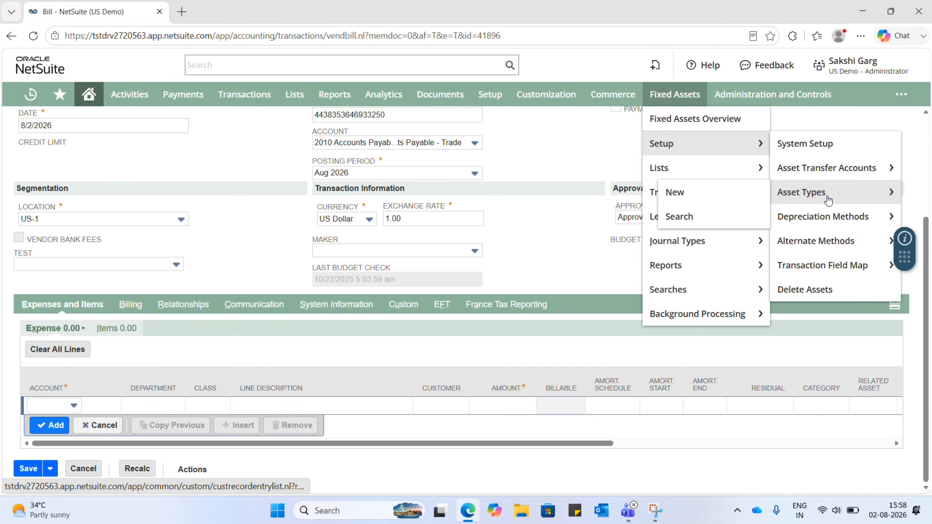
right_click(712, 206)
left_click(760, 211)
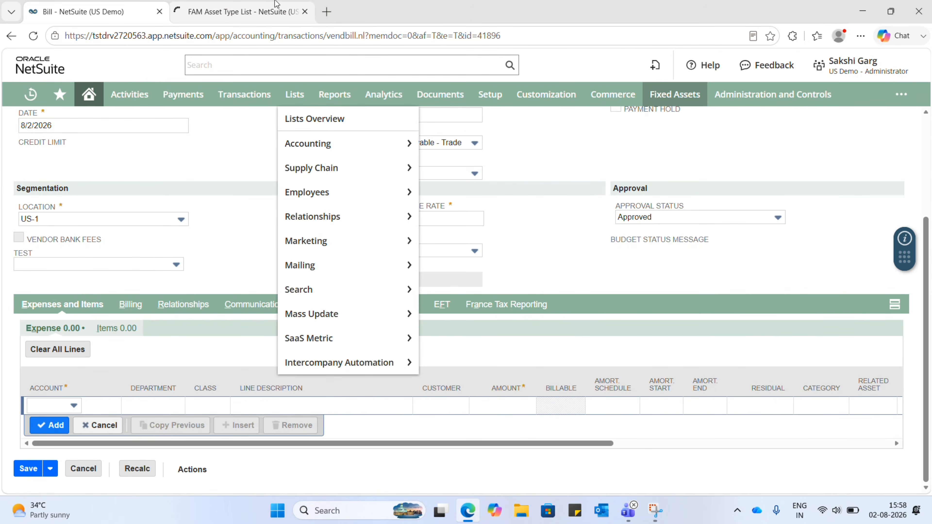
left_click(276, 5)
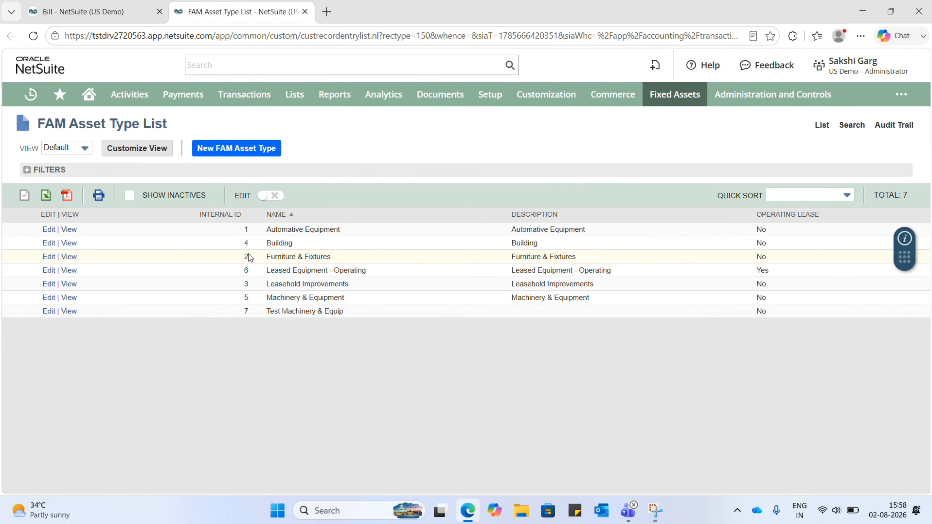
View the Furniture & Fixtures asset type and examine which asset account is assigned to it
double_click(270, 257)
left_click_drag(270, 257, 348, 260)
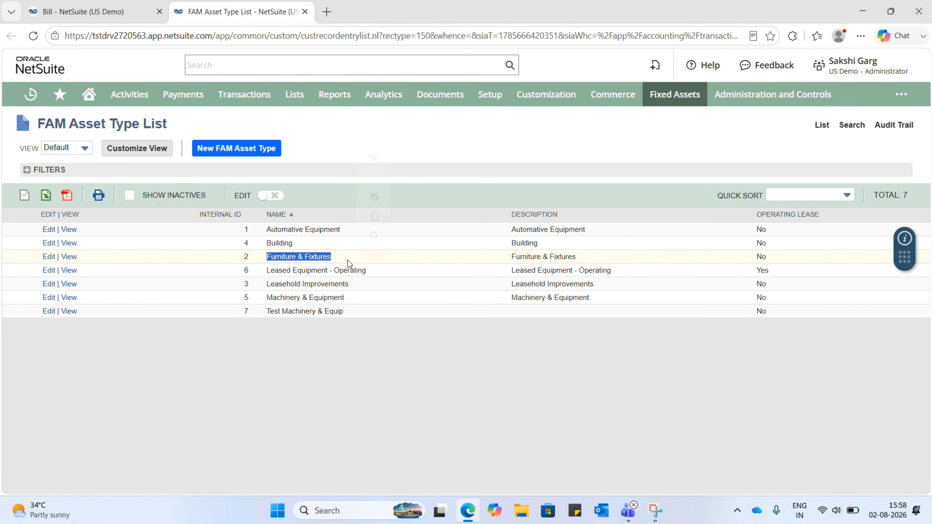
left_click(71, 259)
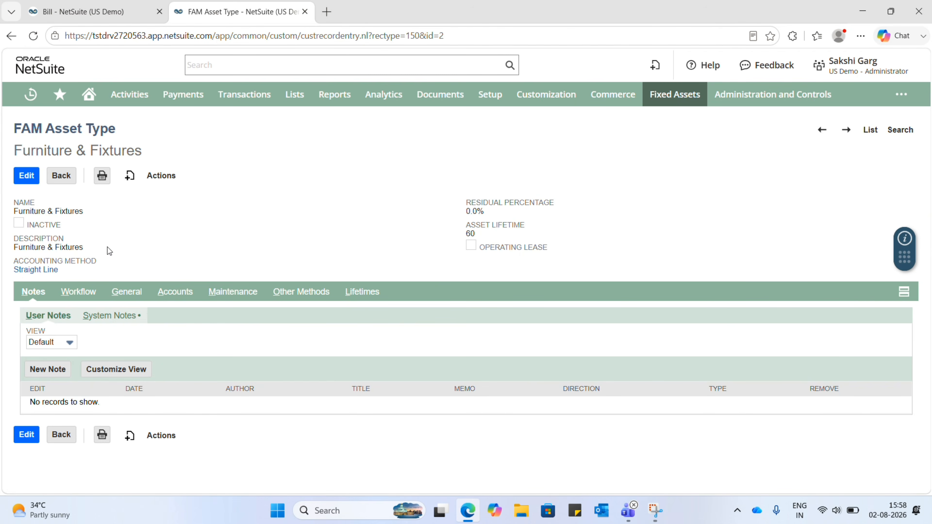
left_click(183, 293)
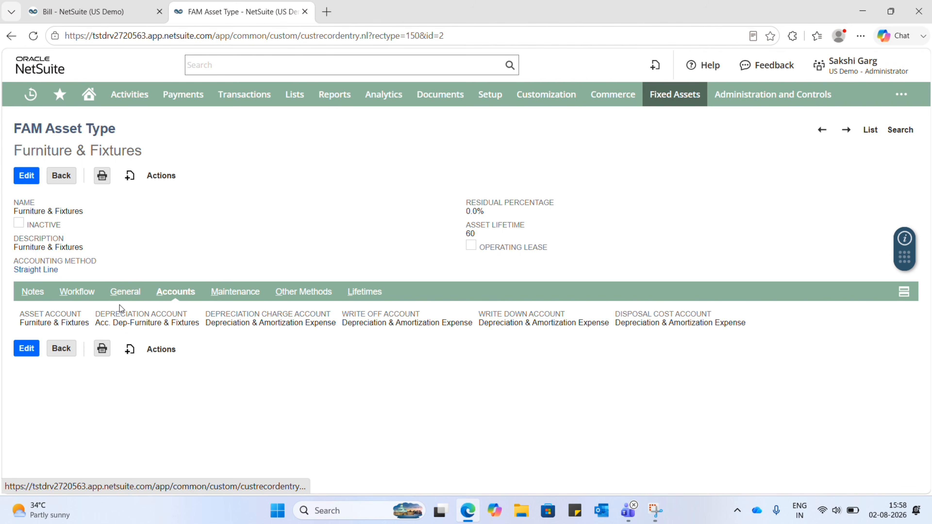
left_click_drag(24, 323, 94, 323)
left_click(248, 374)
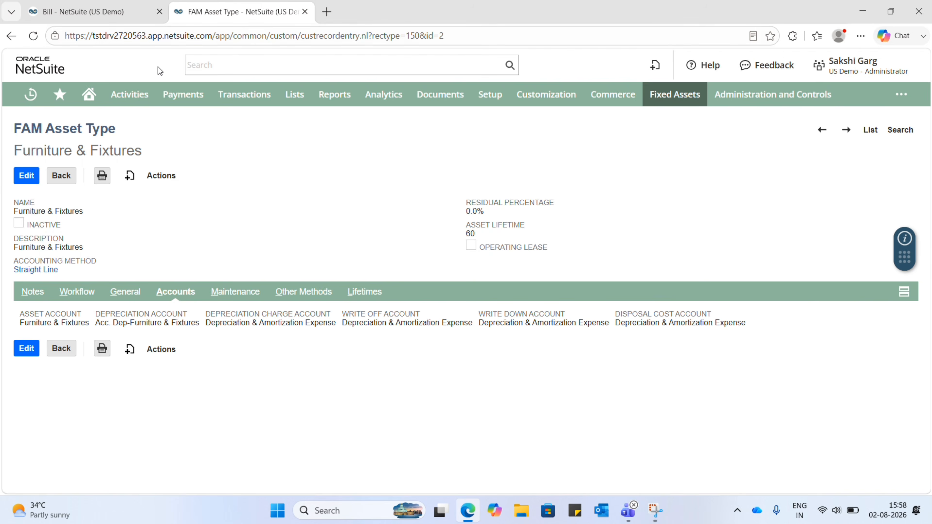
Return to the vendor bill and set the expense line's account to 1620 Fixed Assets : Furniture & Fixtures
left_click(103, 5)
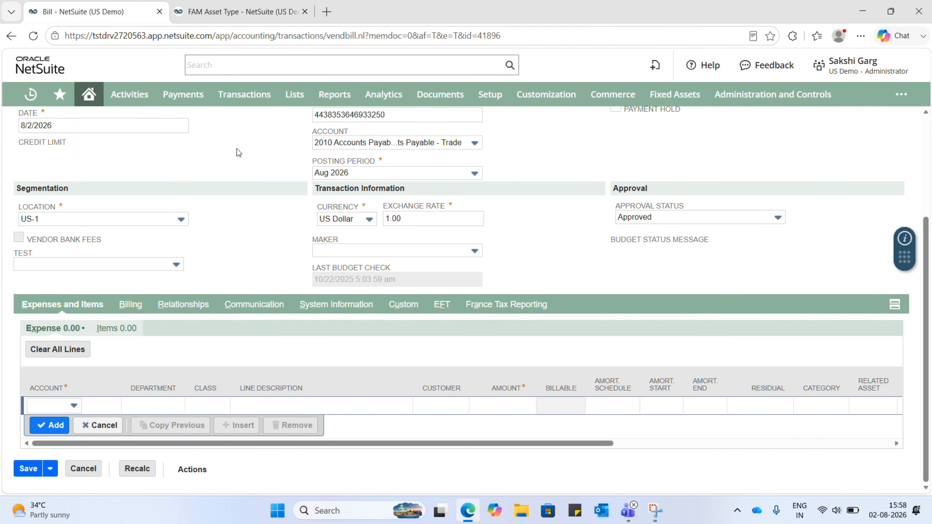
left_click(63, 411)
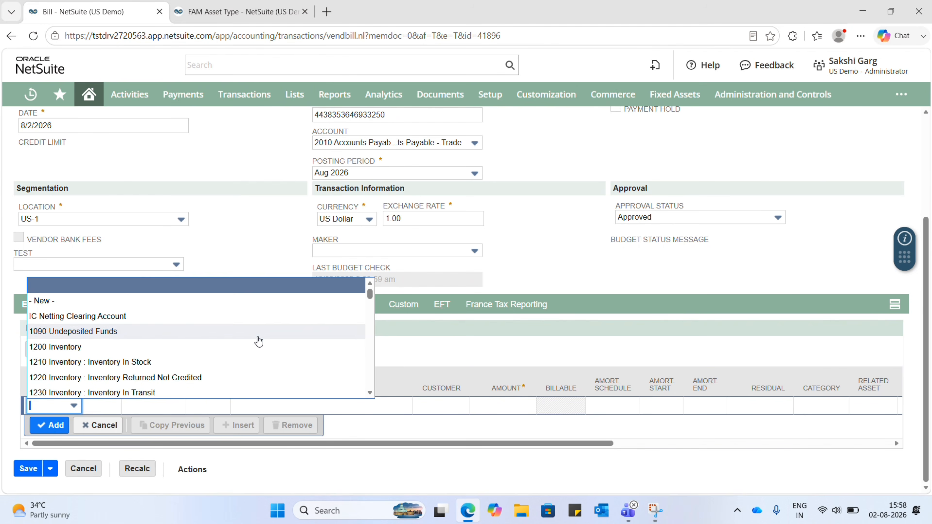
scroll(258, 342, "down", 5)
scroll(259, 342, "down", 5)
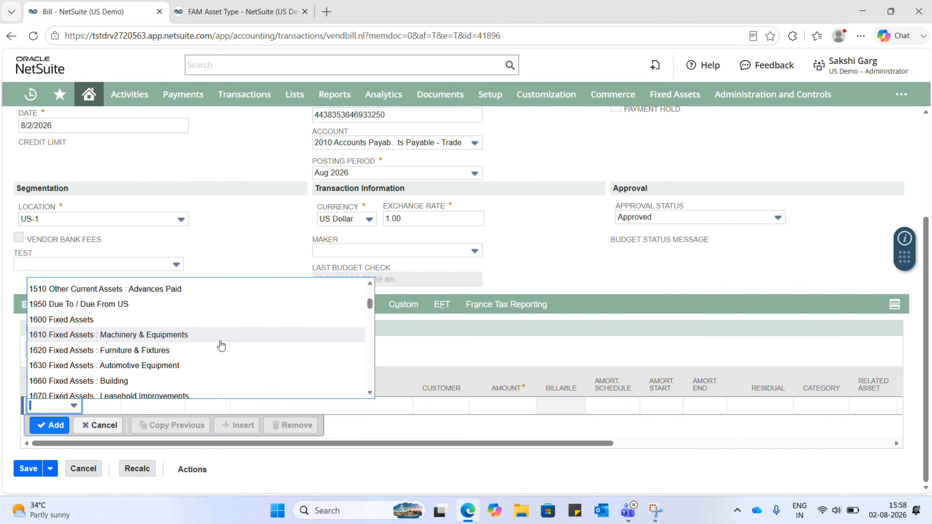
left_click(166, 355)
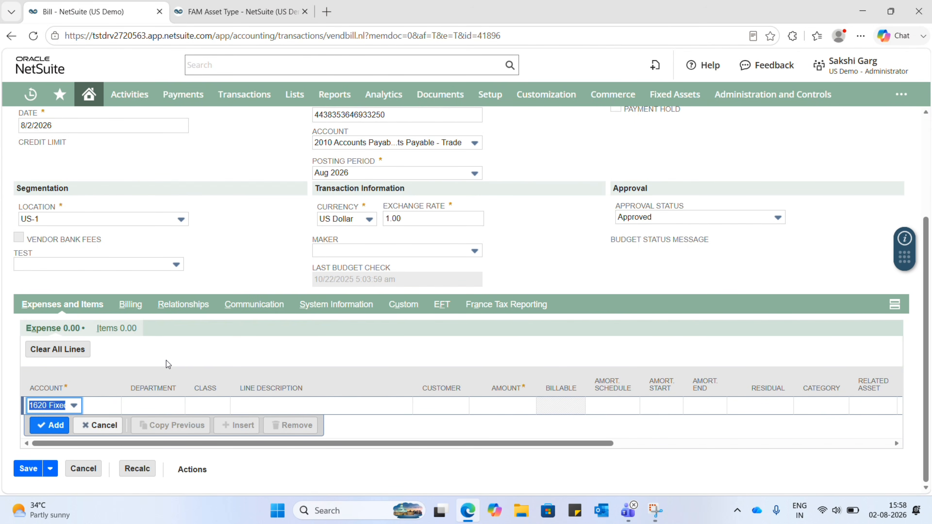
left_click(220, 413)
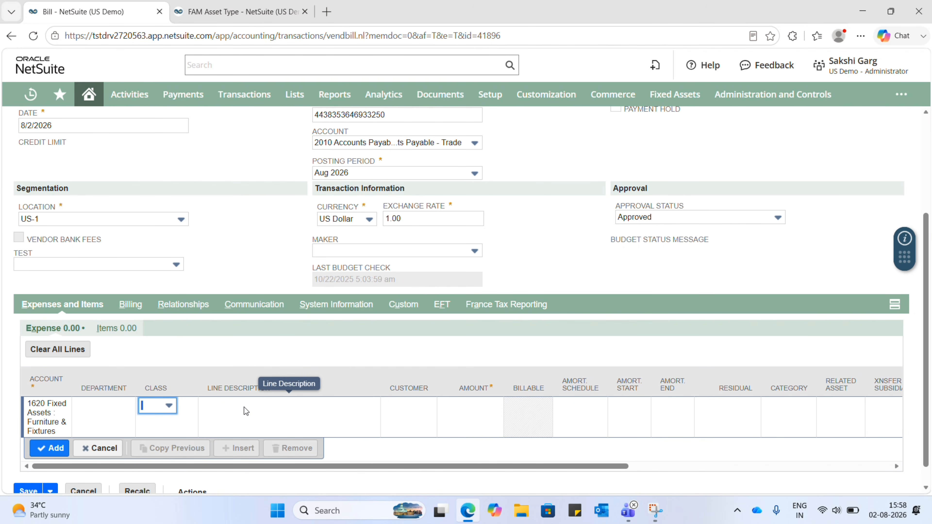
Enter the line description Chairs and the amount 1500, and add the expense line to the bill
left_click(254, 420)
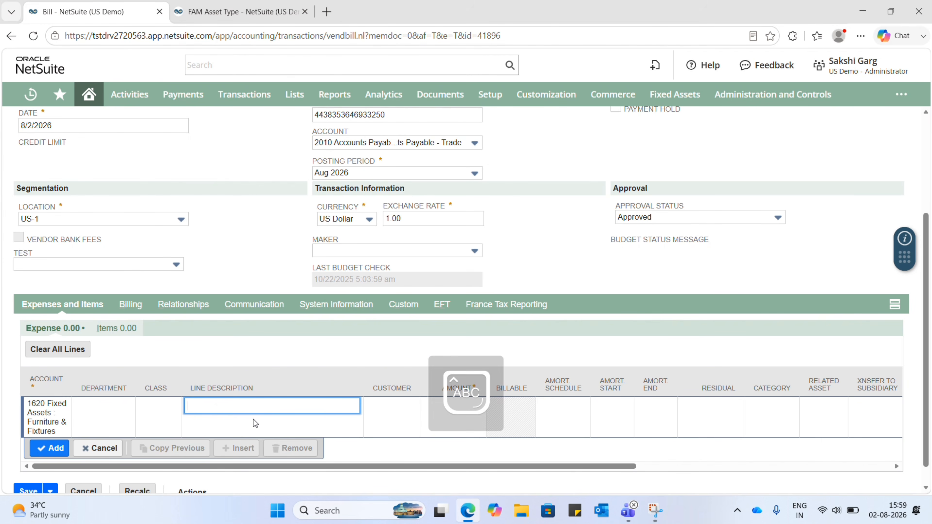
type("Chairs")
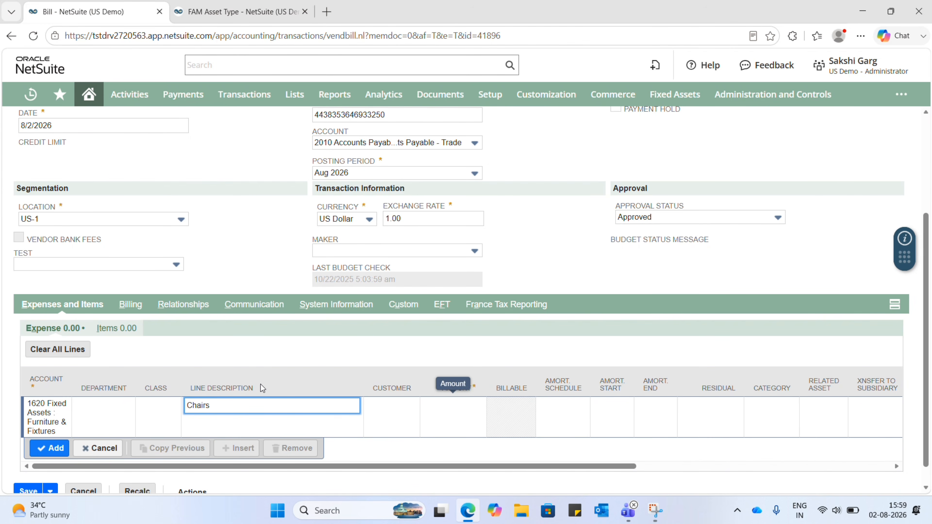
left_click(465, 424)
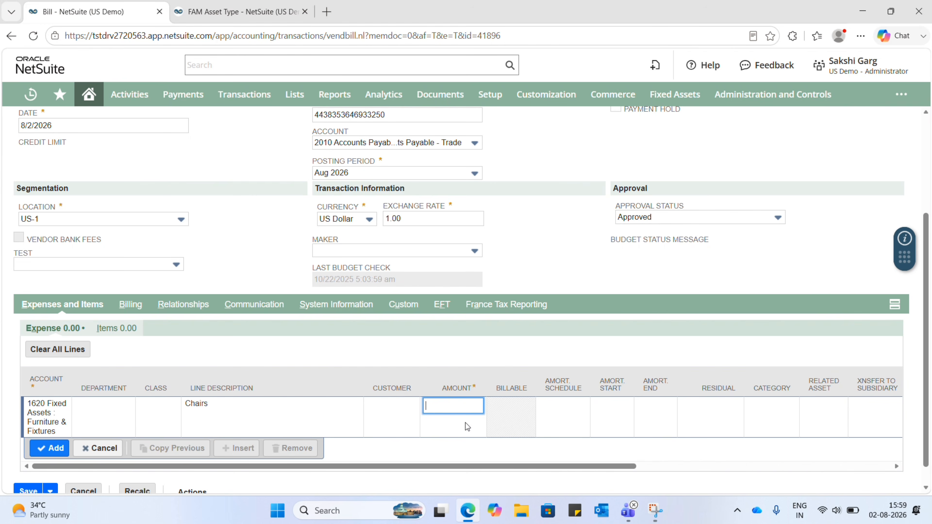
type("1500")
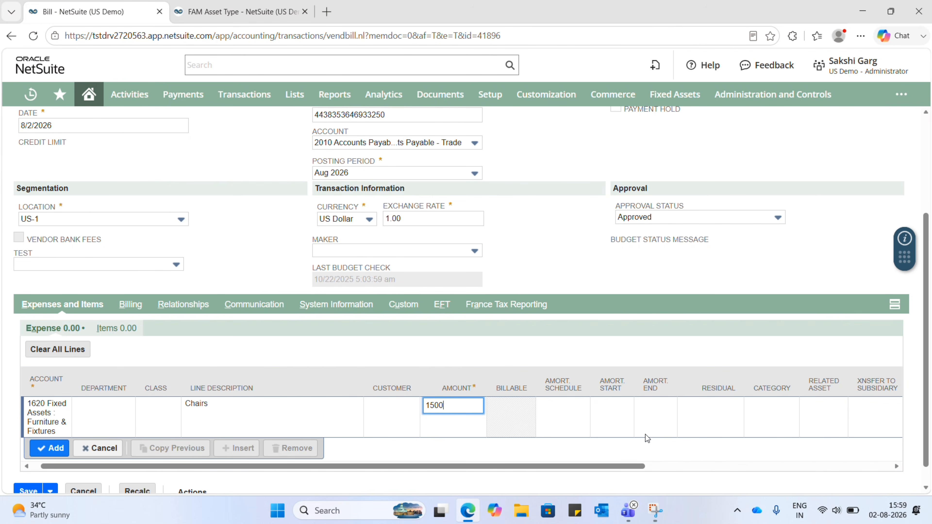
scroll(645, 434, "right", 5)
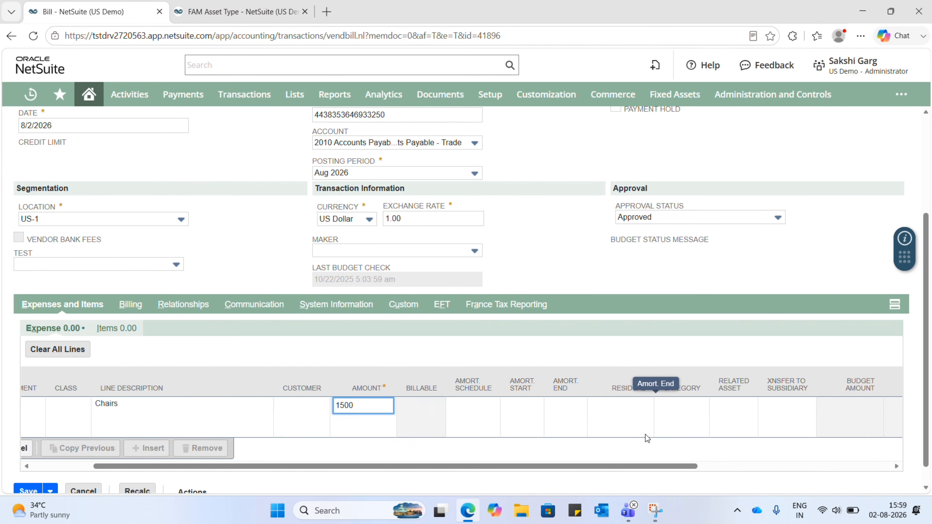
scroll(647, 439, "left", 5)
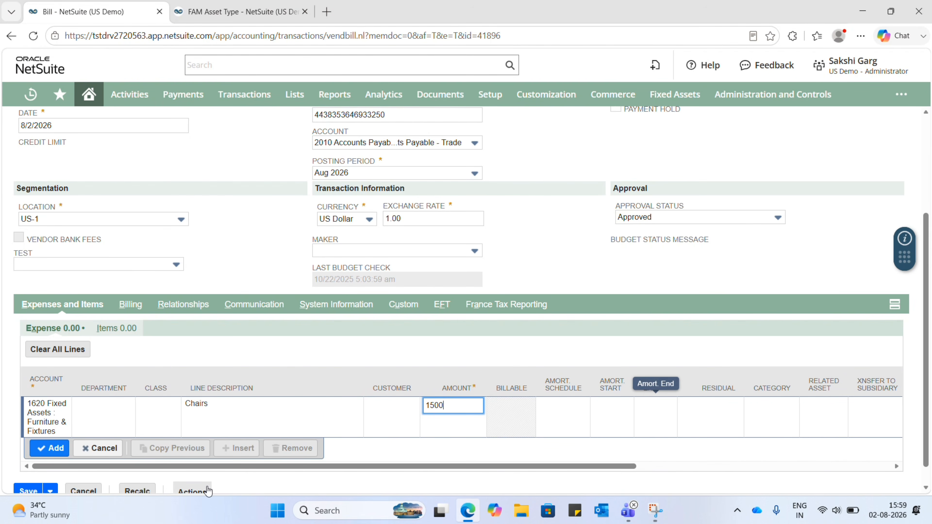
left_click(51, 449)
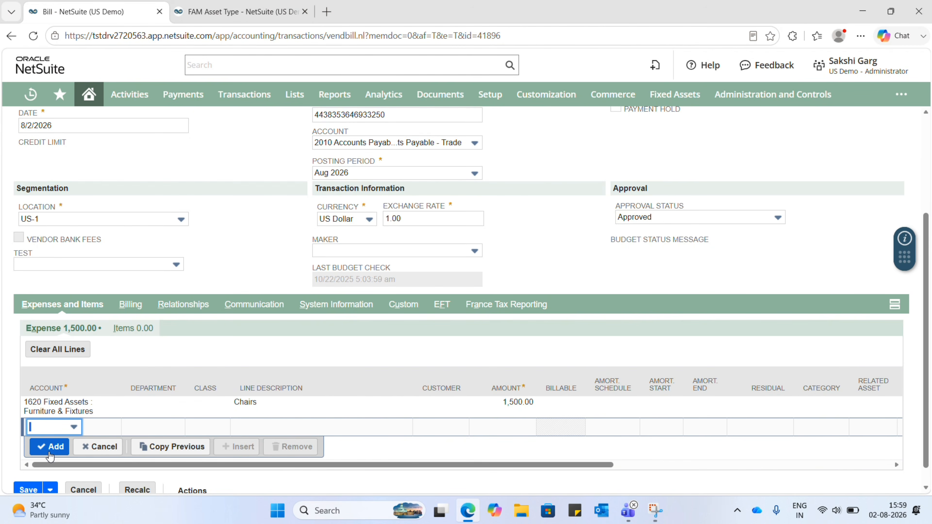
scroll(233, 202, "up", 5)
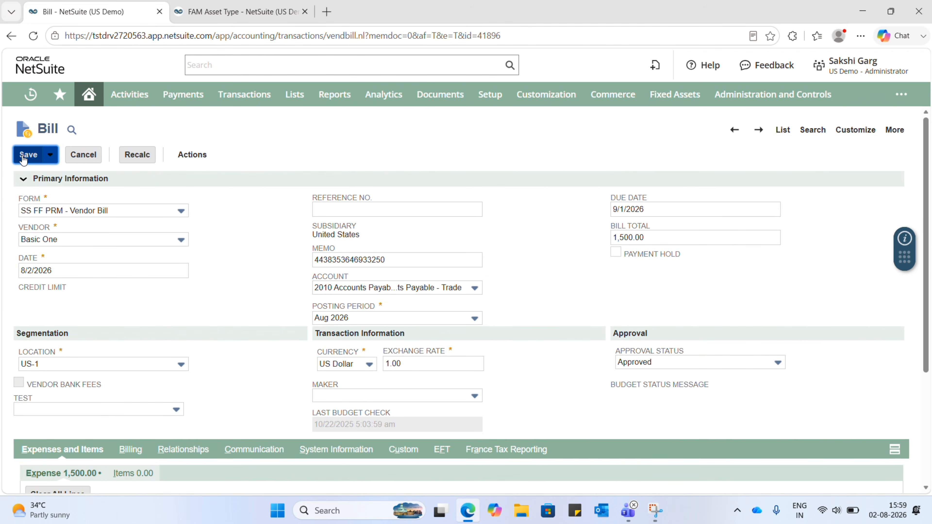
Save the vendor bill and open the FAM asset list in a separate browser tab
left_click(22, 157)
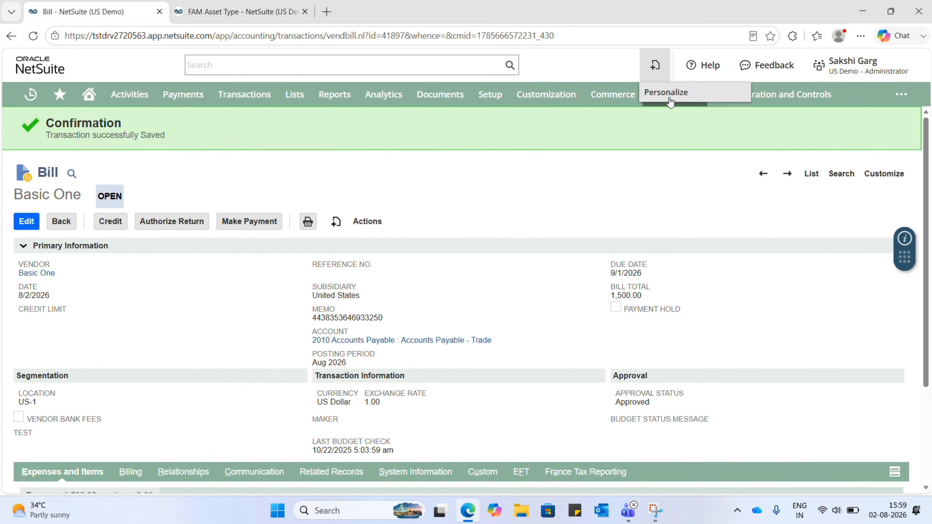
mouse_move(670, 100)
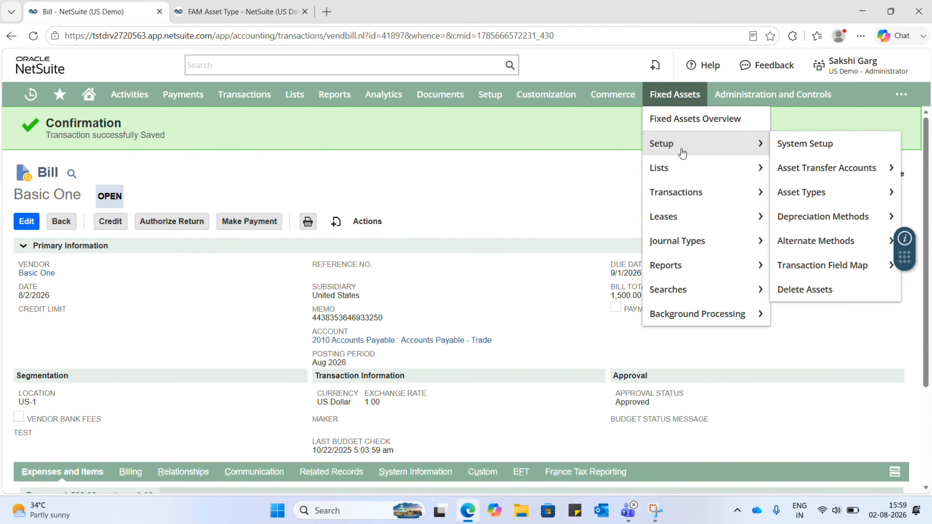
mouse_move(719, 168)
right_click(789, 173)
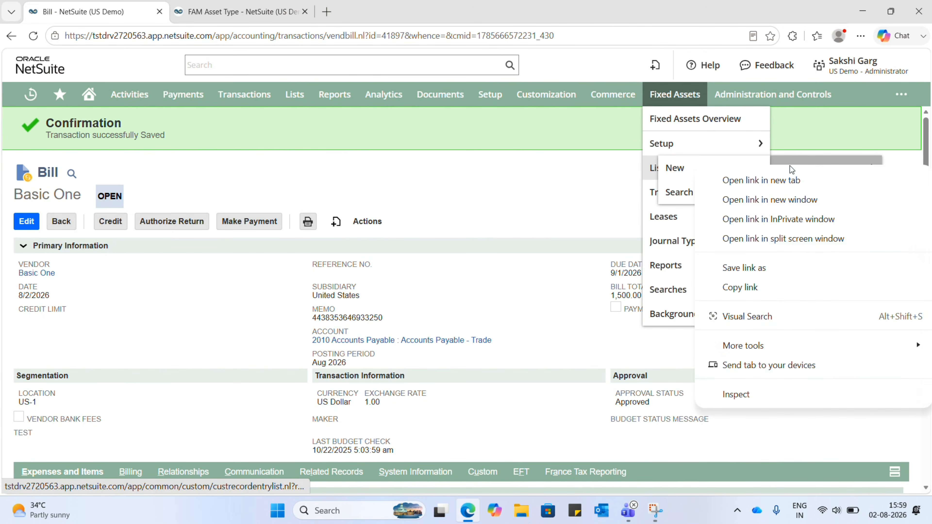
left_click(779, 180)
key("ctrl+Tab")
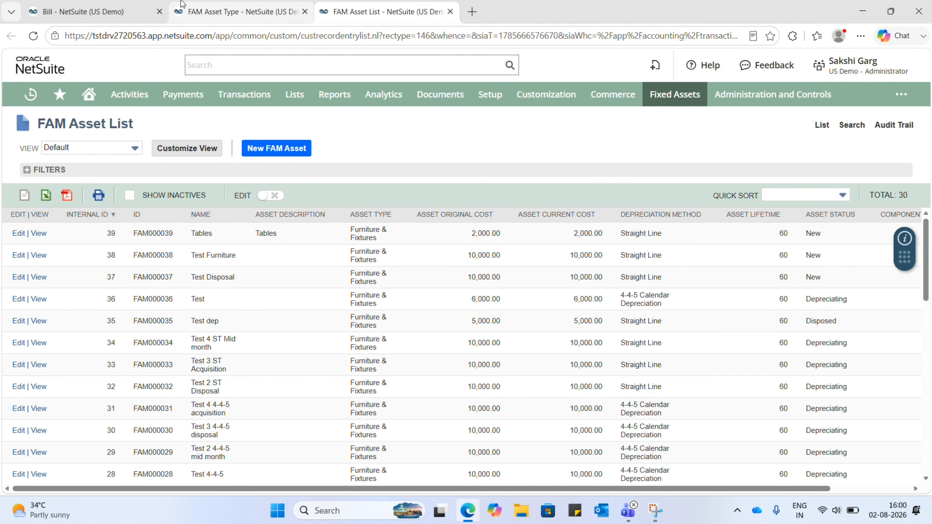
Return to the saved bill's browser tab and open the fixed assets Asset Proposal page there
left_click(110, 3)
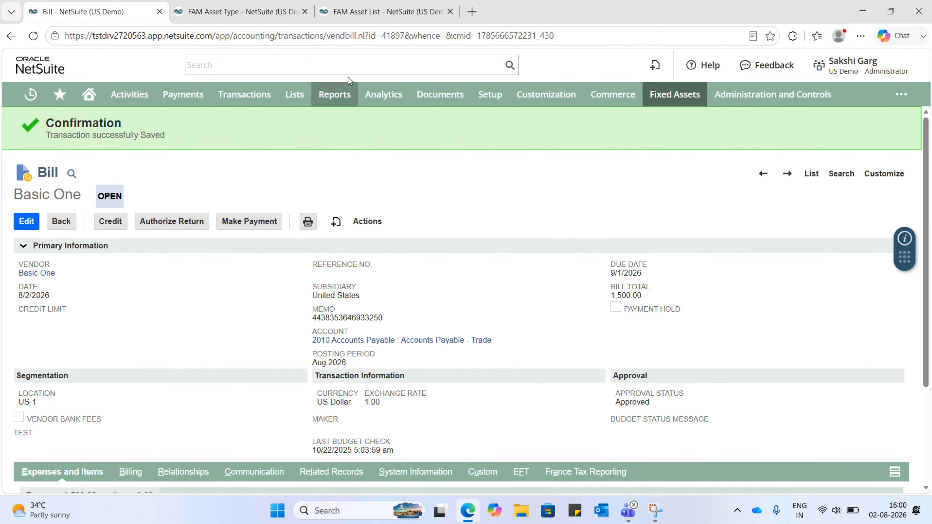
mouse_move(352, 215)
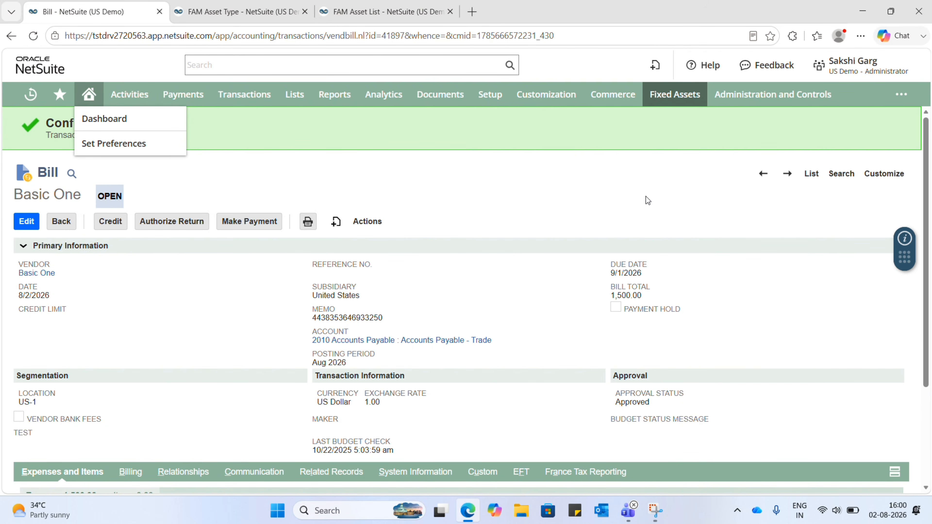
mouse_move(675, 104)
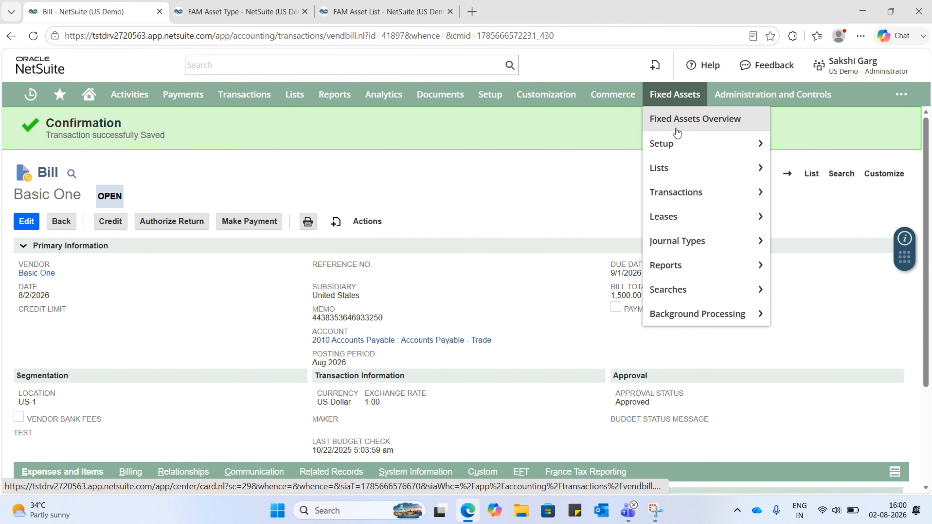
mouse_move(682, 191)
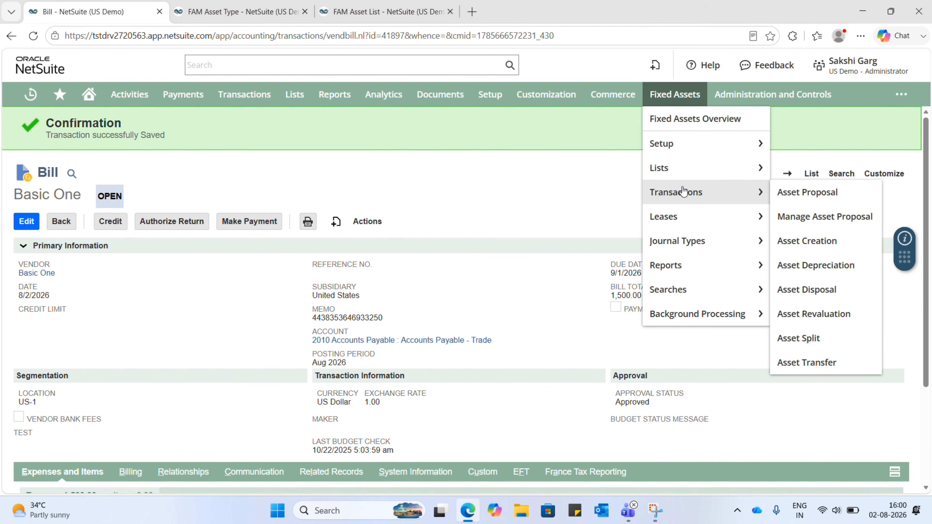
left_click(795, 192)
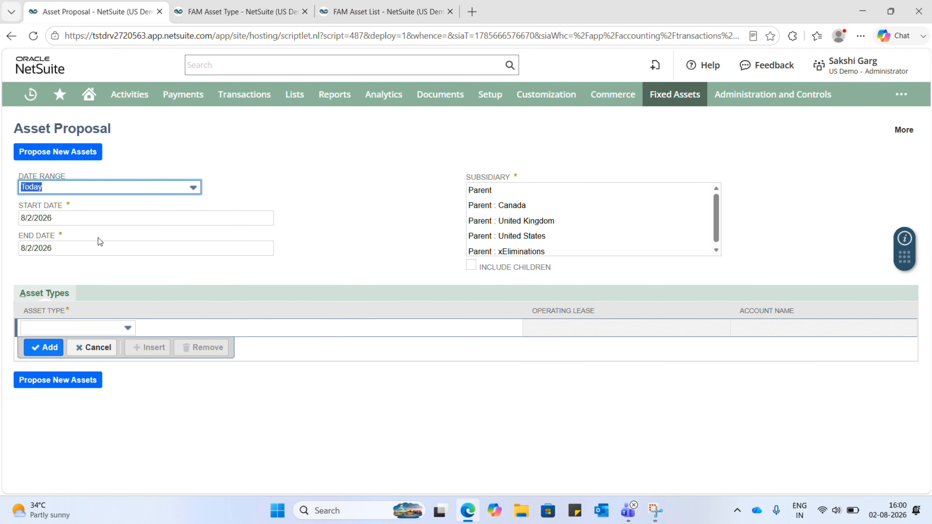
Keep the proposal's date range at Today and select the Parent subsidiary with its children included
left_click(141, 187)
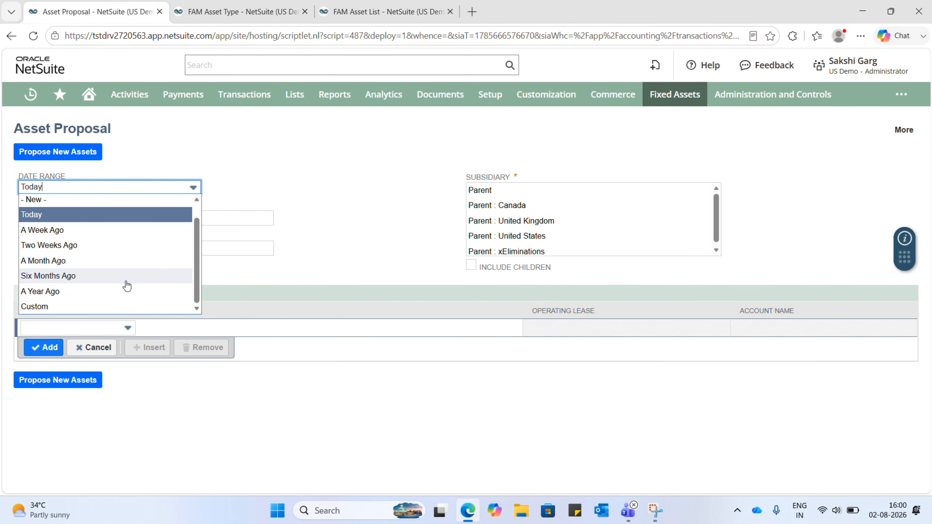
left_click(319, 159)
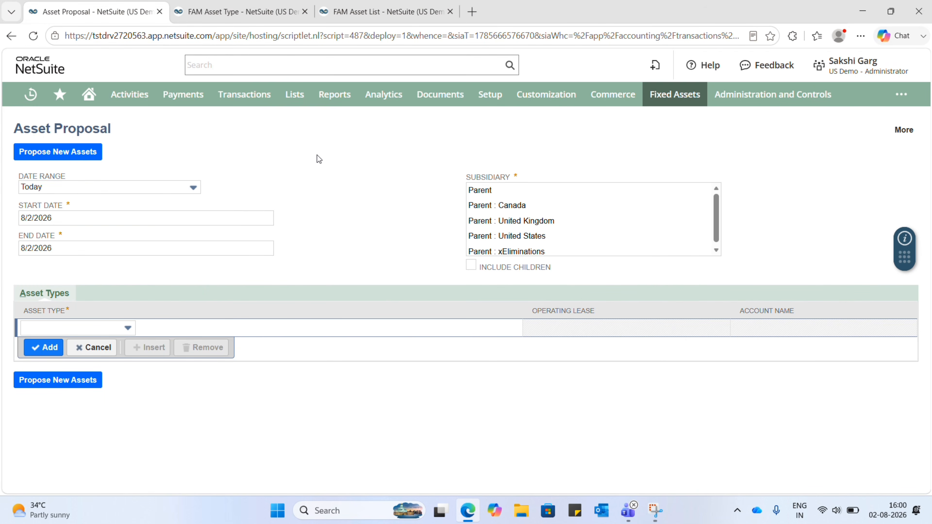
left_click(537, 190)
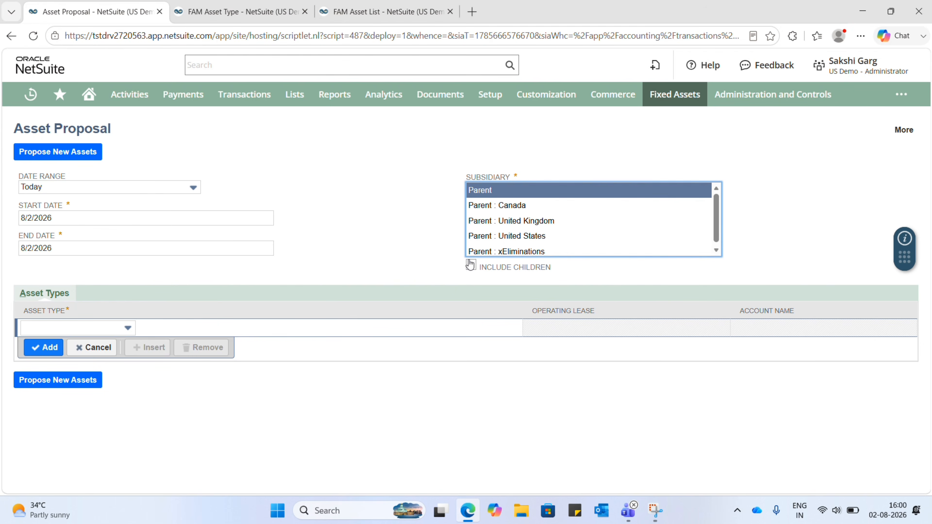
left_click(477, 267)
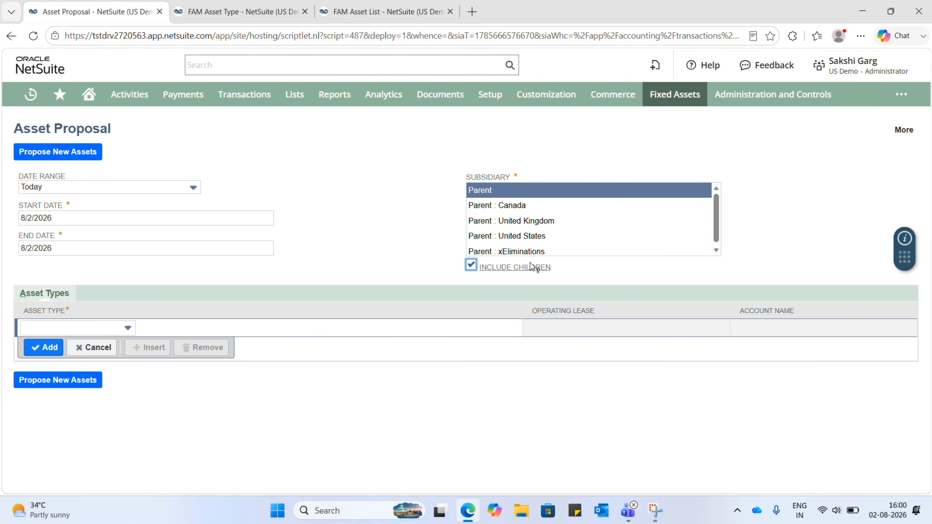
Add the Furniture & Fixtures asset type to the proposal and propose new assets
left_click(128, 328)
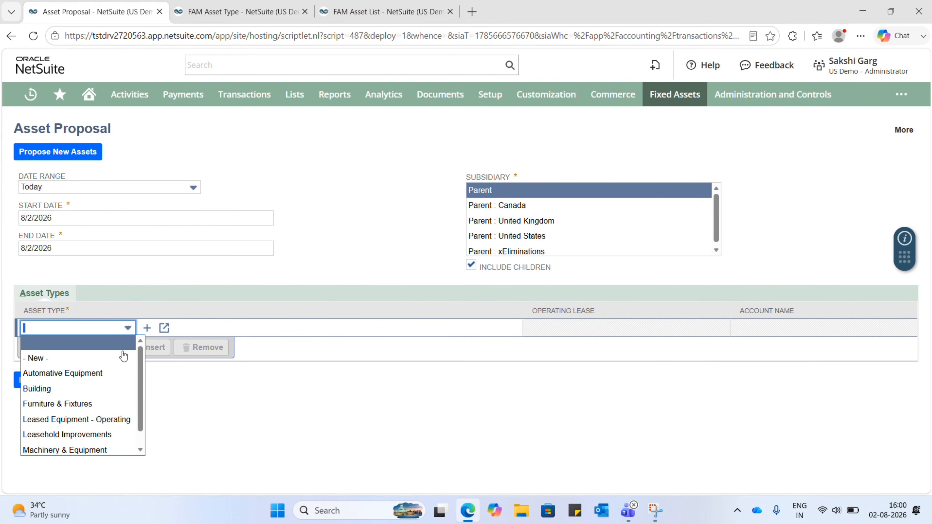
scroll(116, 416, "down", 1)
scroll(118, 425, "up", 1)
left_click(103, 404)
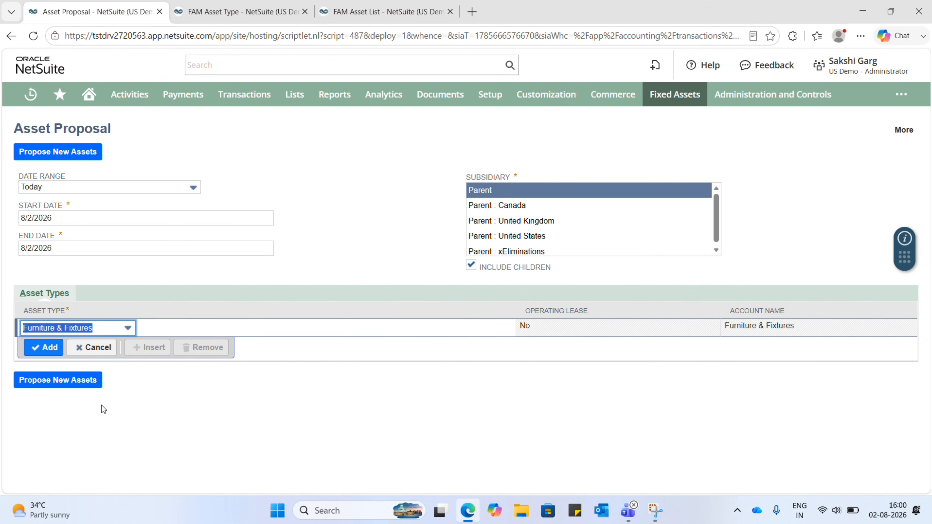
left_click(48, 350)
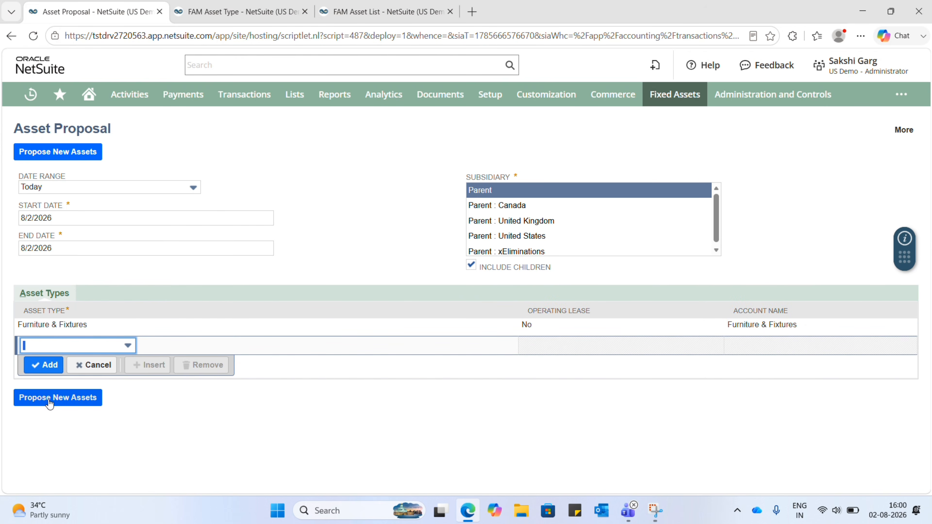
left_click(50, 404)
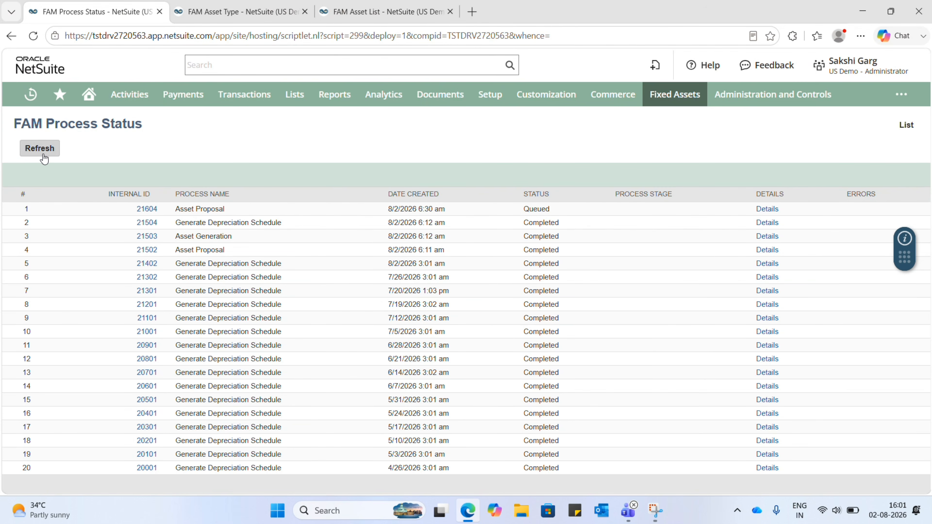
Refresh the process status to check the asset proposal run, and open the Manage Asset Proposal page
left_click(43, 151)
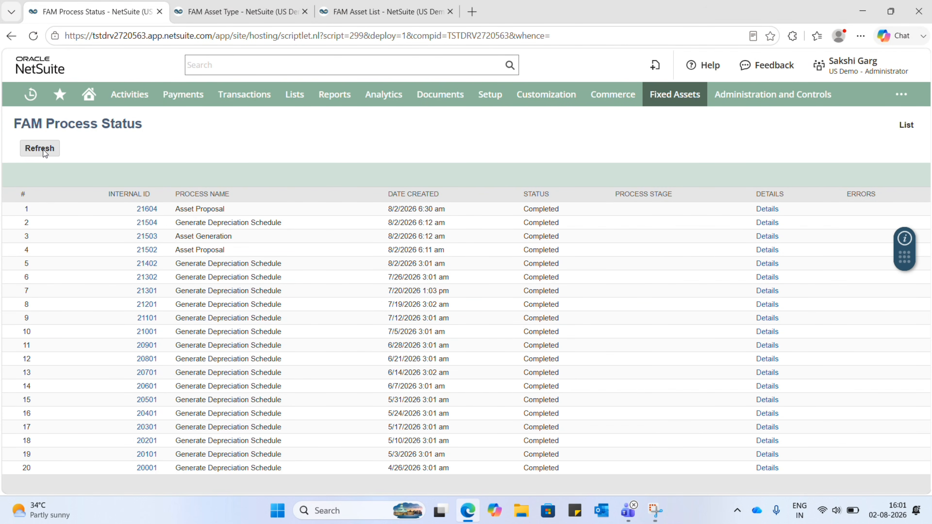
left_click_drag(563, 212, 516, 213)
mouse_move(677, 94)
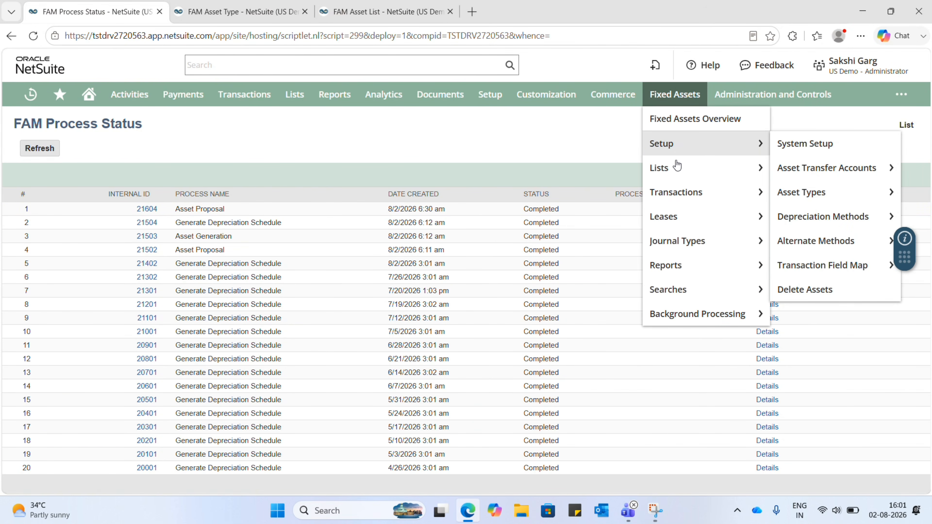
mouse_move(681, 194)
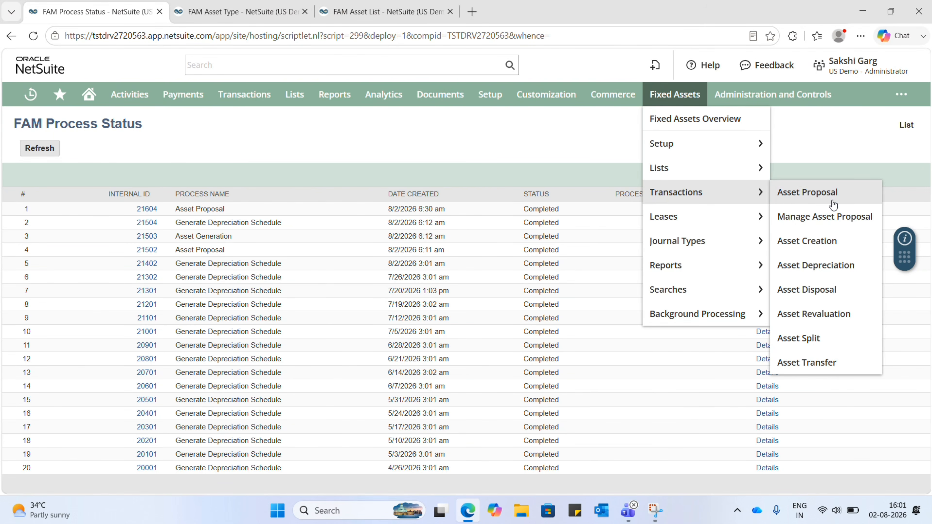
left_click(837, 216)
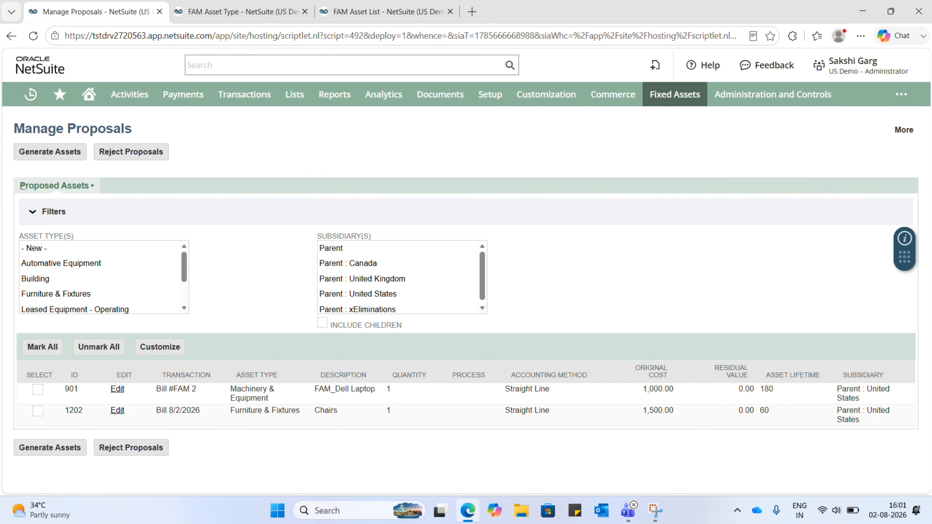
Select the proposed Chairs asset, review its cost, residual value and lifetime, and generate the asset
left_click(37, 413)
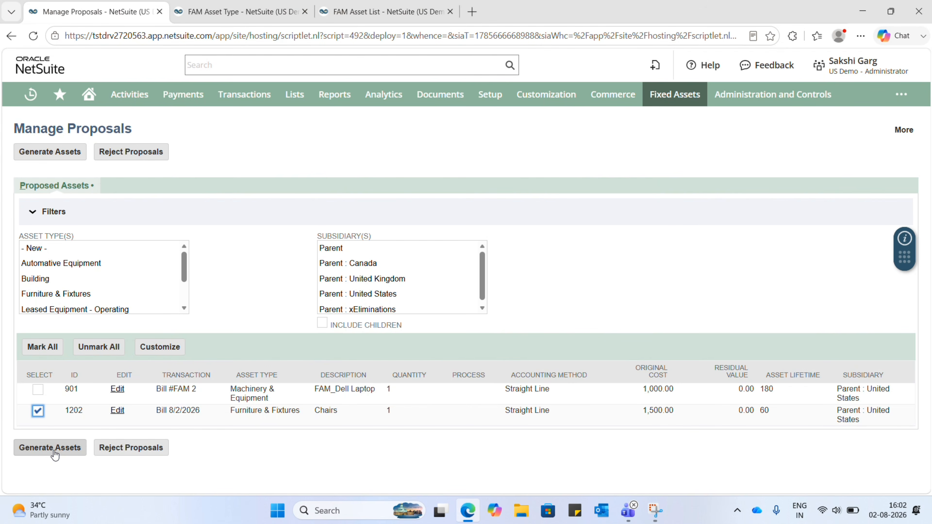
left_click(354, 418)
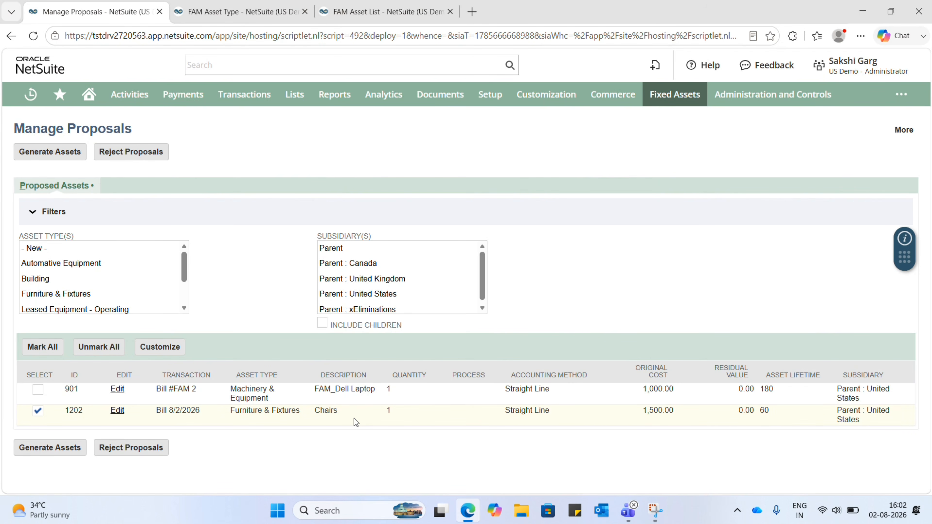
left_click(641, 420)
left_click_drag(641, 421, 784, 419)
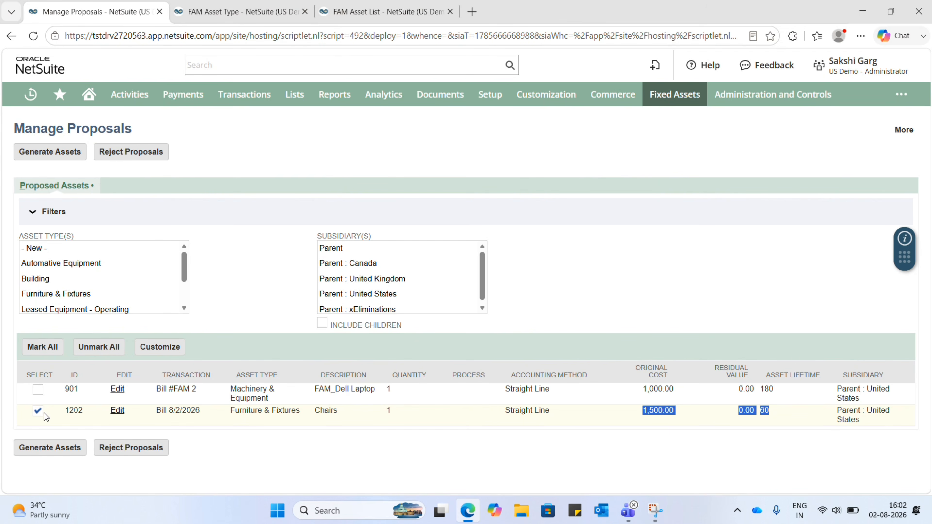
left_click(42, 452)
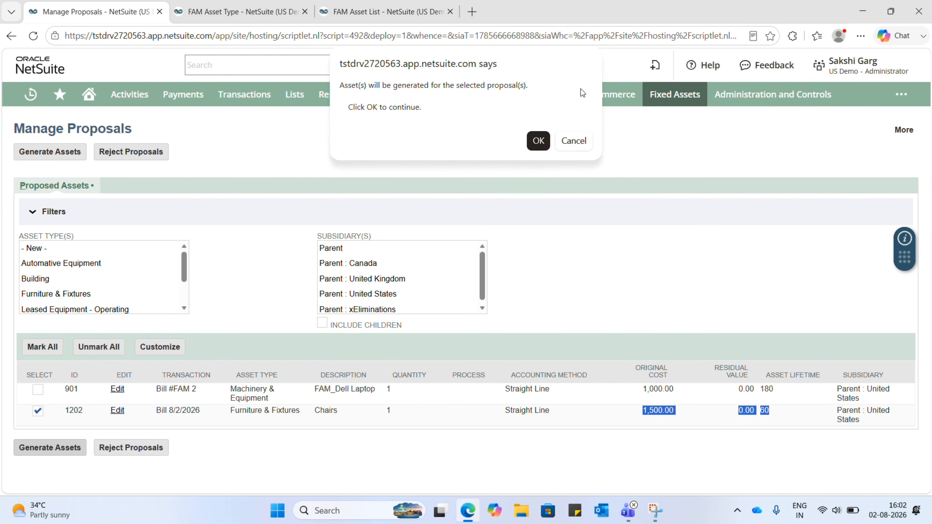
left_click(539, 141)
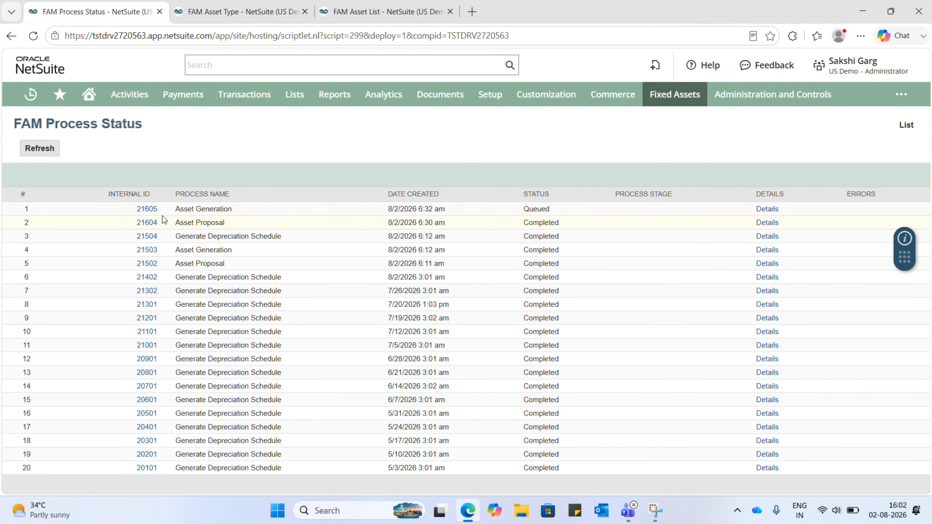
Refresh the process status to check the asset generation, and reload the FAM asset list in its browser tab
left_click(54, 151)
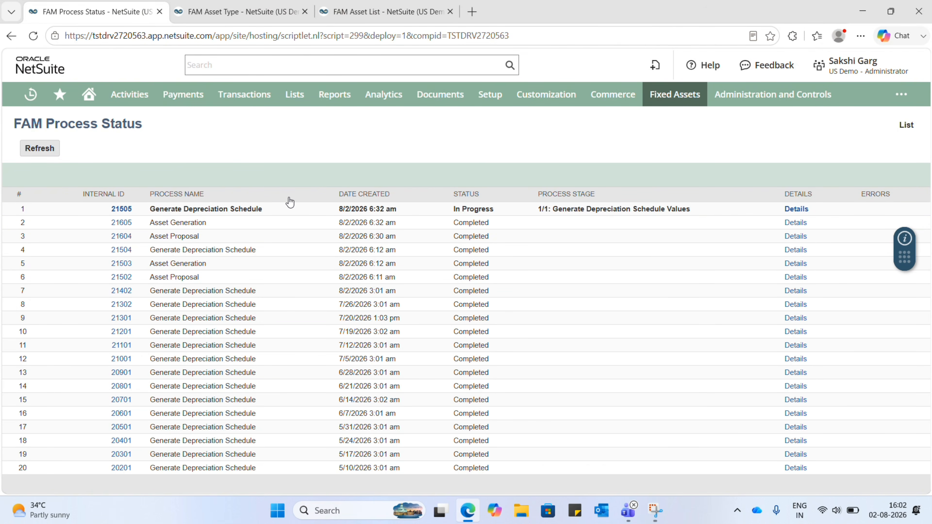
left_click(39, 150)
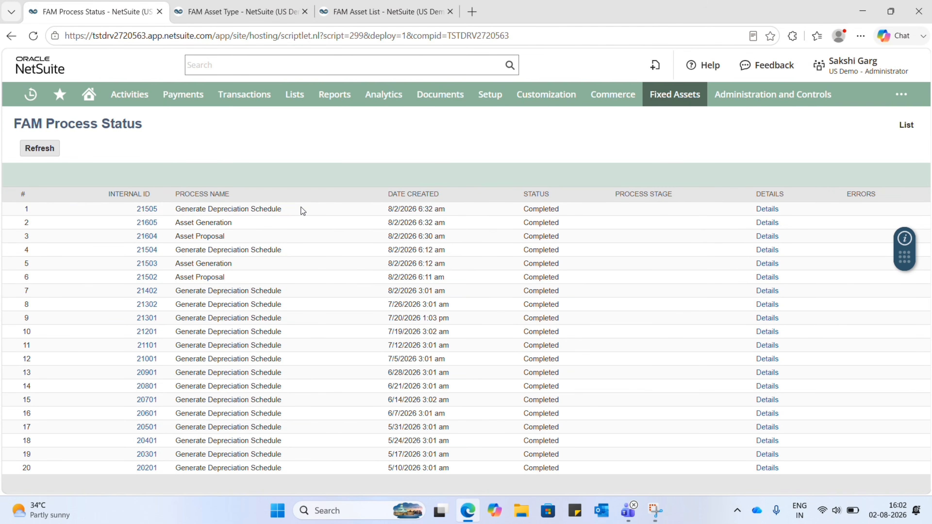
left_click(349, 11)
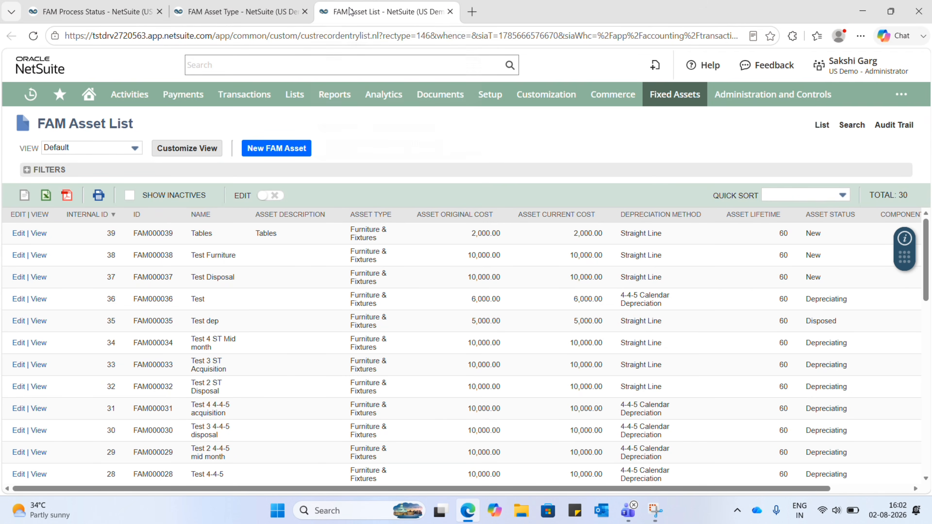
left_click(29, 40)
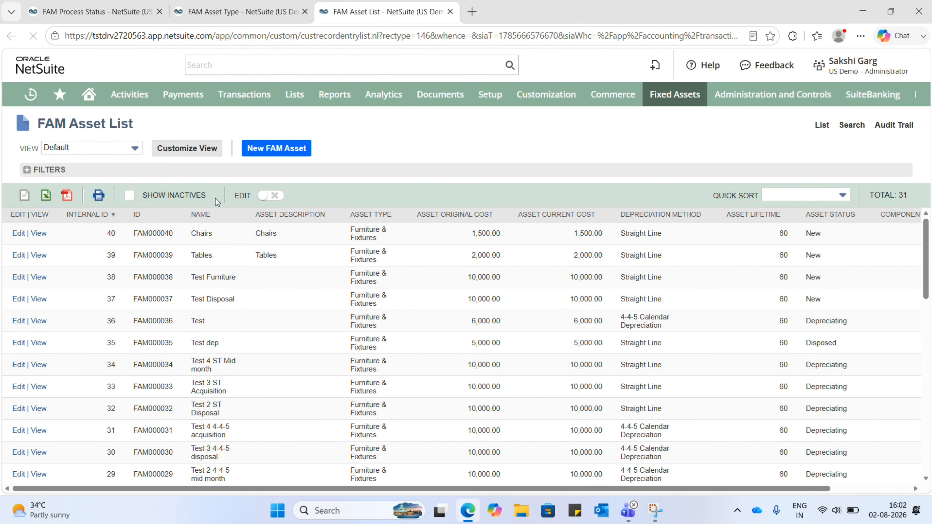
View the Chairs asset record and examine its ID, asset type, cost and depreciation settings
left_click_drag(215, 231, 185, 235)
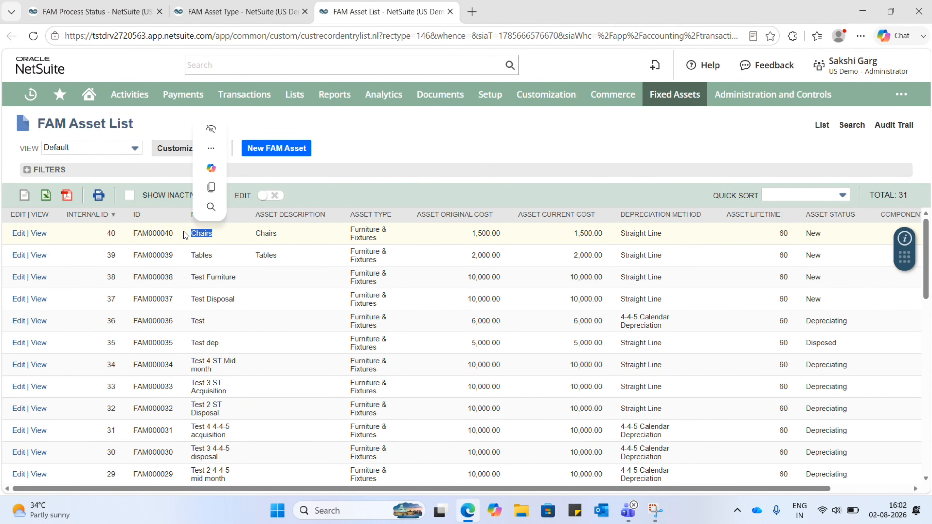
left_click(35, 234)
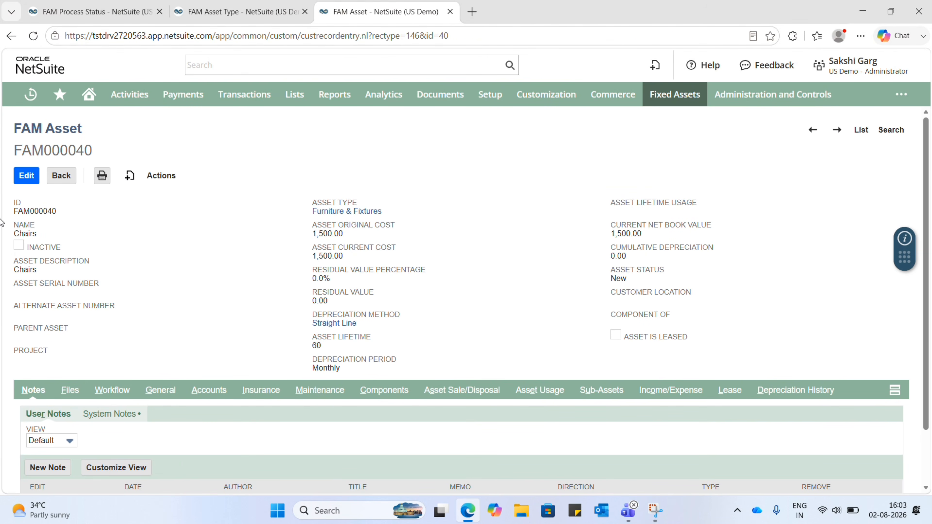
double_click(25, 212)
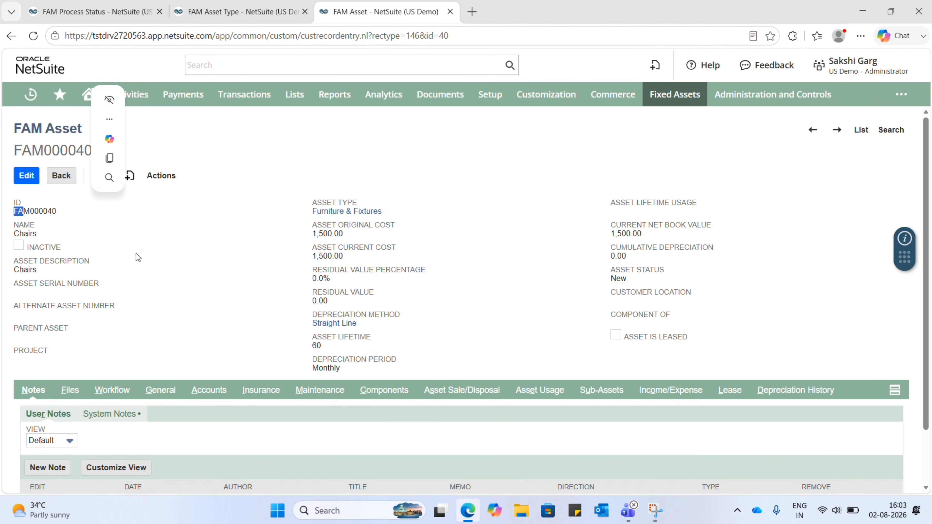
left_click(242, 313)
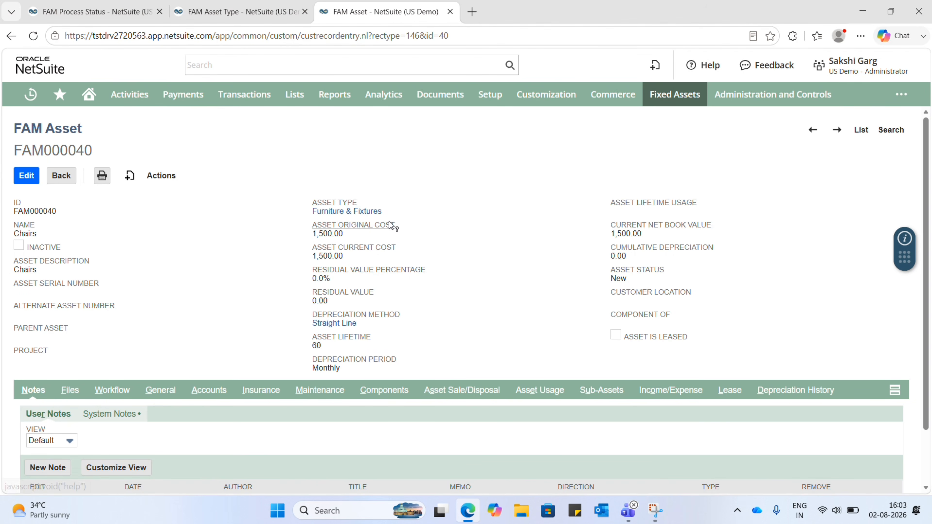
mouse_move(375, 215)
scroll(449, 358, "down", 2)
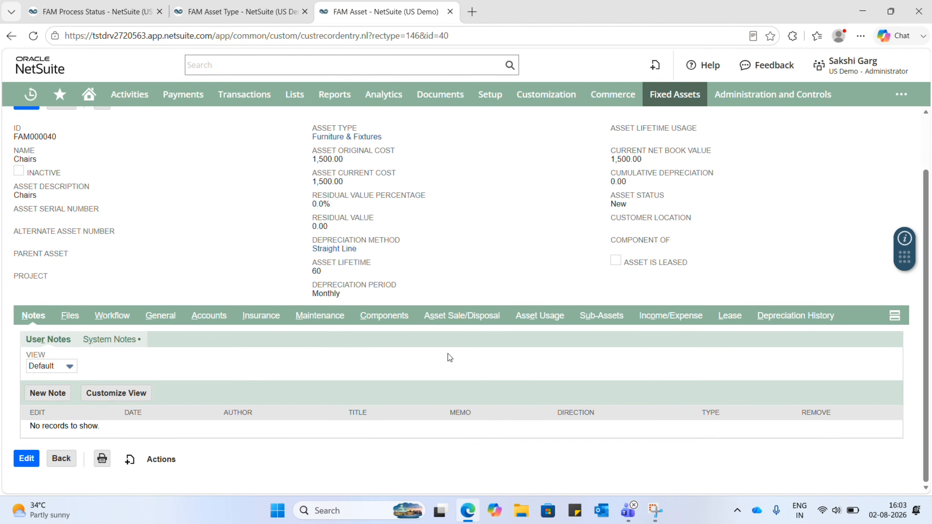
Examine the Chairs asset's general details, including its depreciation start and end dates, location, supplier and parent transaction
left_click(155, 332)
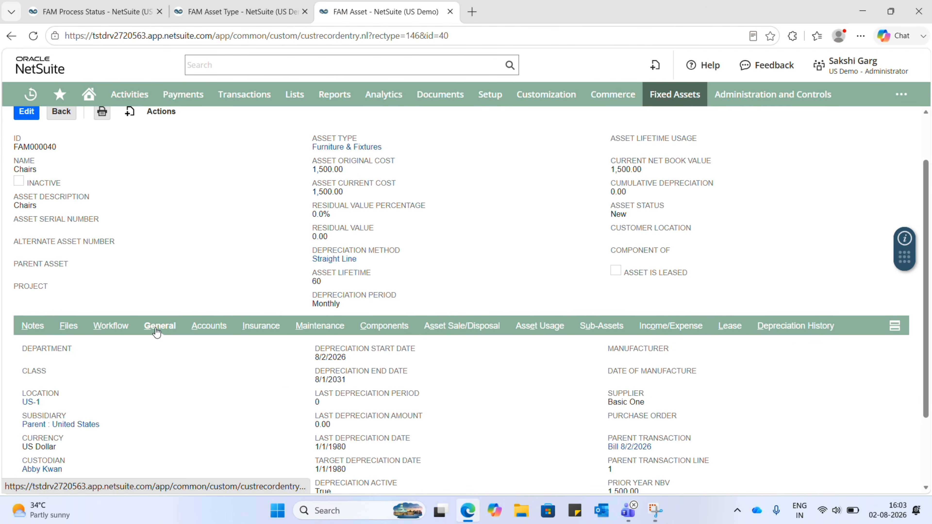
scroll(247, 399, "down", 3)
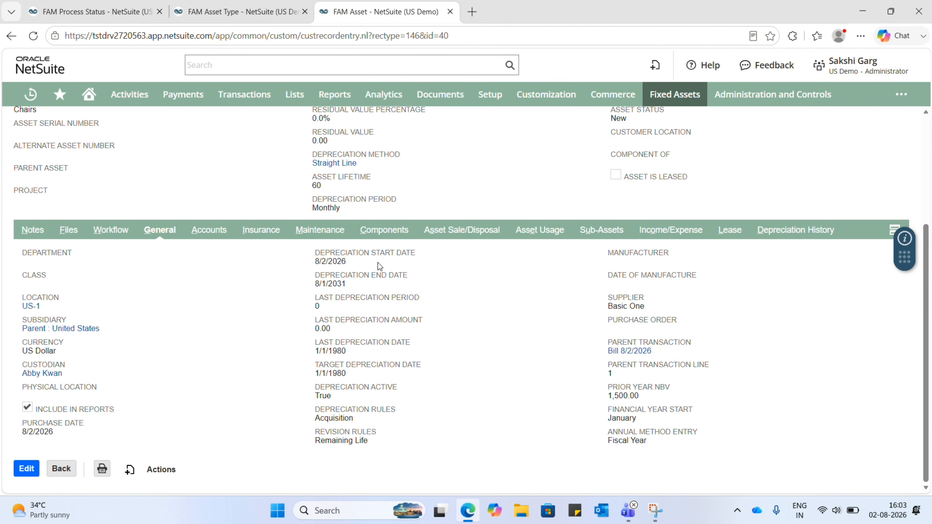
left_click_drag(331, 261, 315, 265)
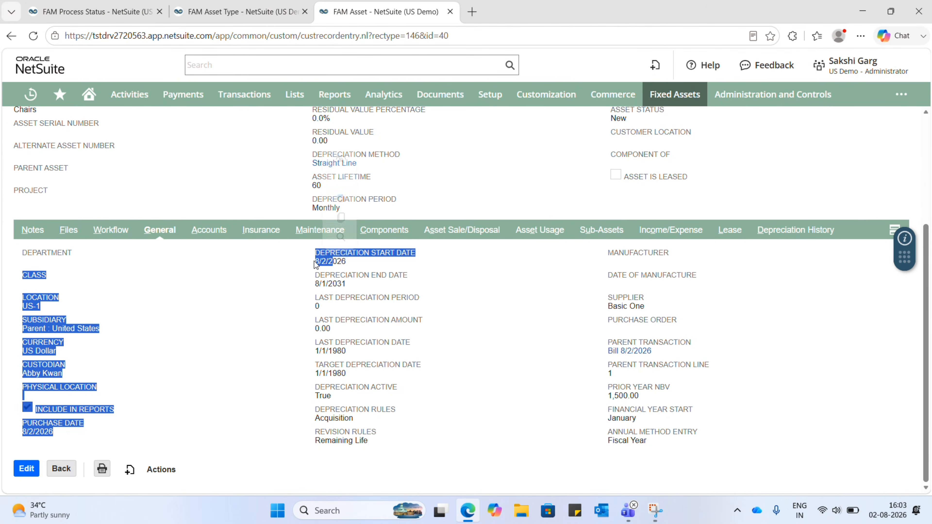
left_click(219, 331)
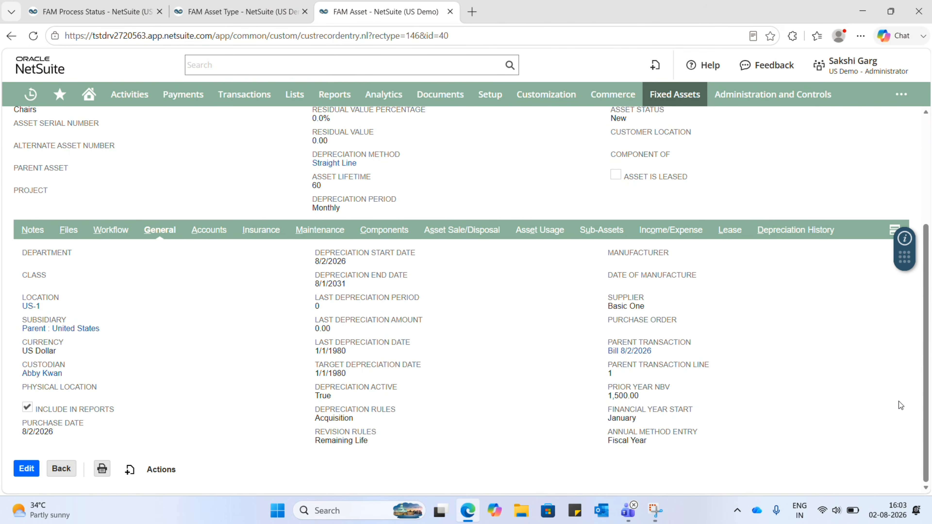
scroll(901, 405, "up", 2)
scroll(901, 405, "up", 1)
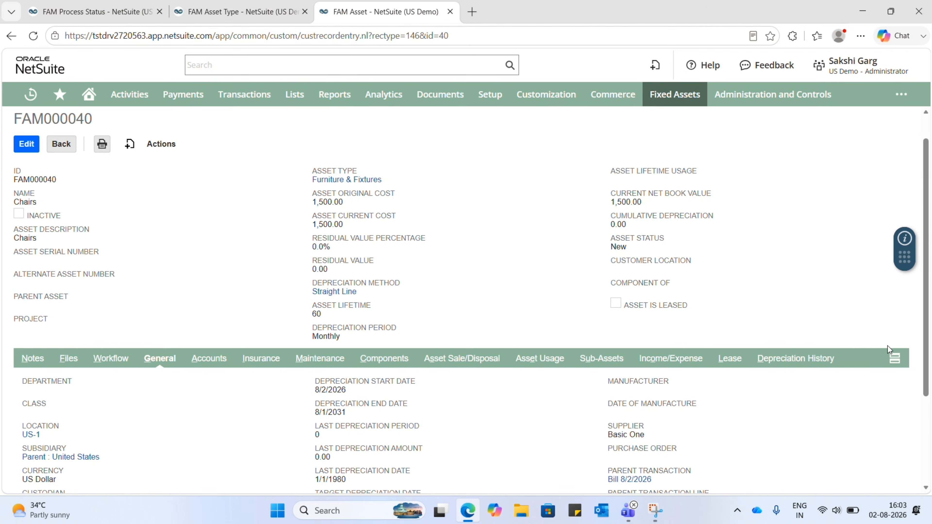
Open the Chairs asset's depreciation histories for the Accounting Method and review the scheduled monthly depreciation amounts and net book values
left_click(768, 359)
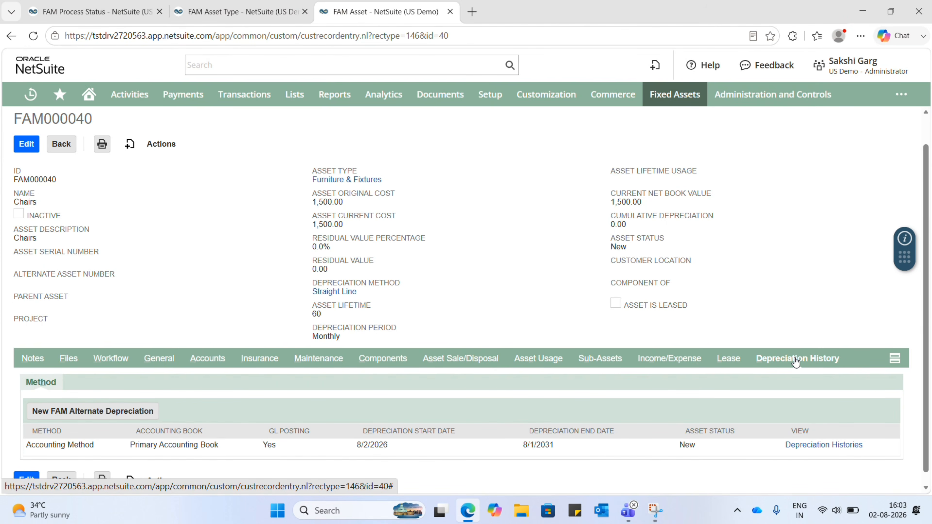
left_click(823, 449)
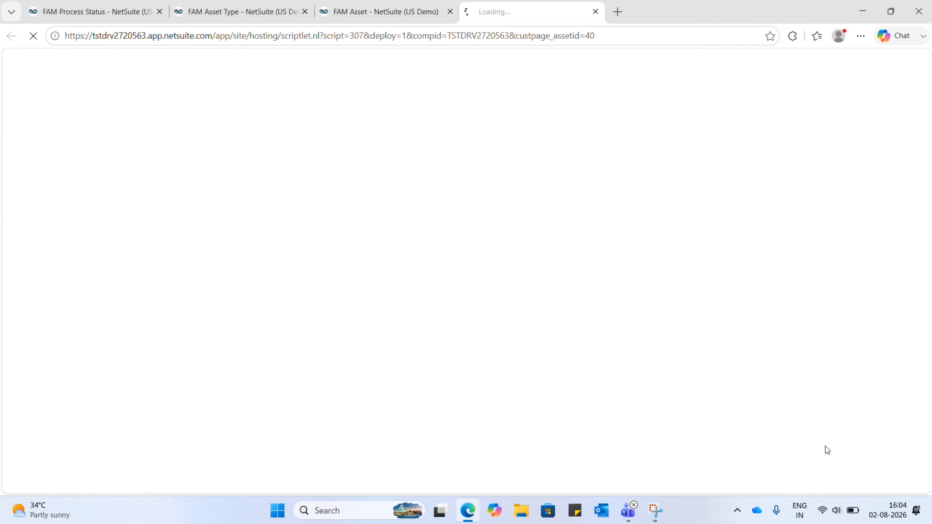
scroll(760, 305, "down", 8)
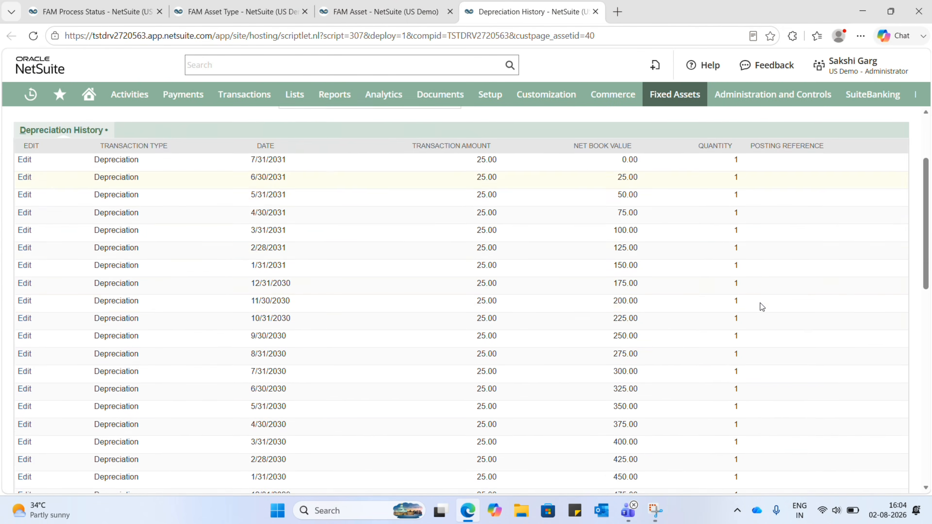
scroll(760, 303, "down", 8)
scroll(760, 303, "up", 15)
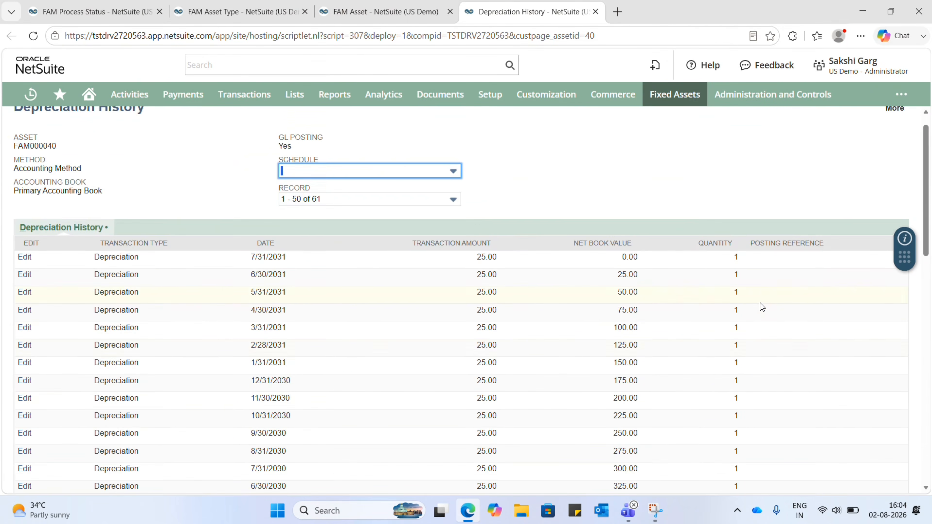
scroll(652, 259, "up", 2)
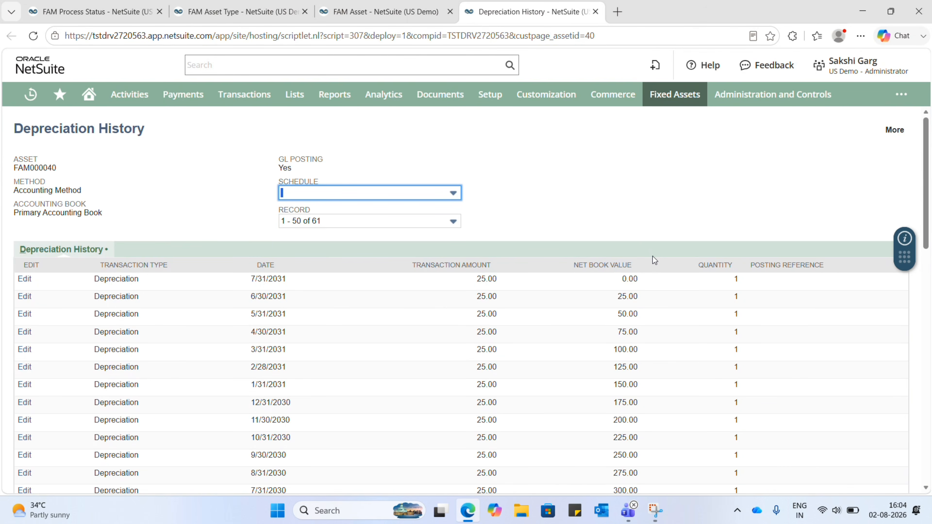